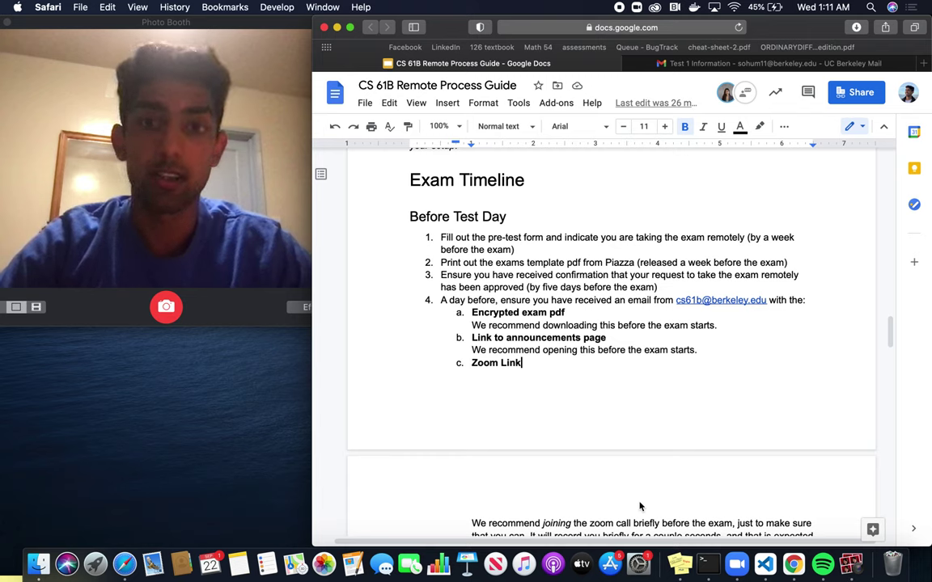
# - Rename the document to "CS 61B Exam Remote Process Guide"
pyautogui.click(397, 86)
pyautogui.write('Exam')
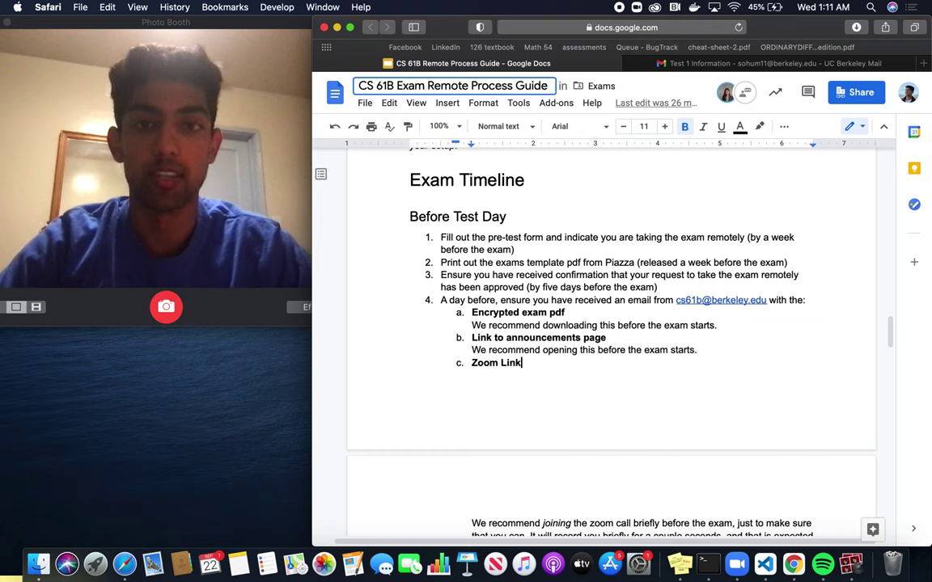
pyautogui.click(592, 178)
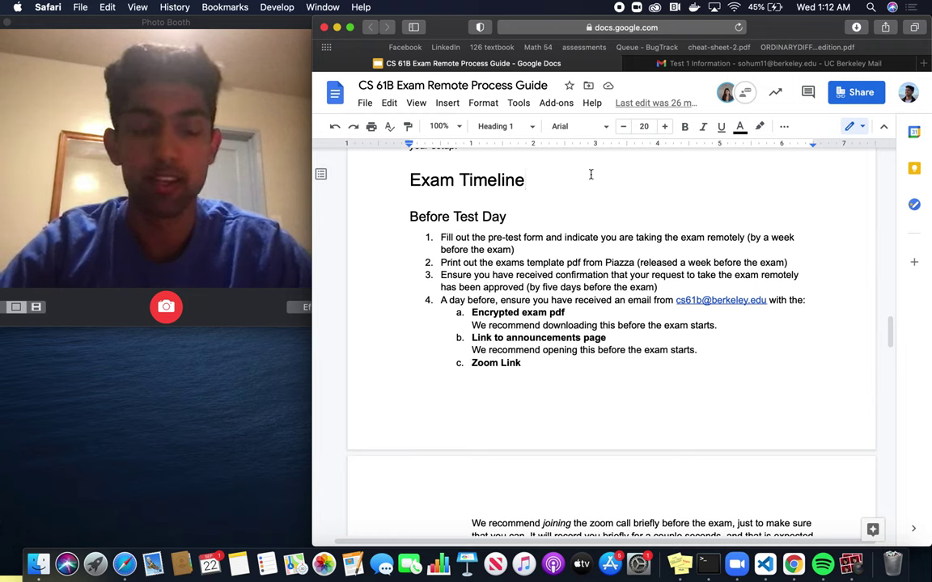
# - Review the first three instructions under Before Test Day: the pre-test form, the template printout and the remote approval confirmation
pyautogui.tripleClick(550, 181)
pyautogui.click(549, 181)
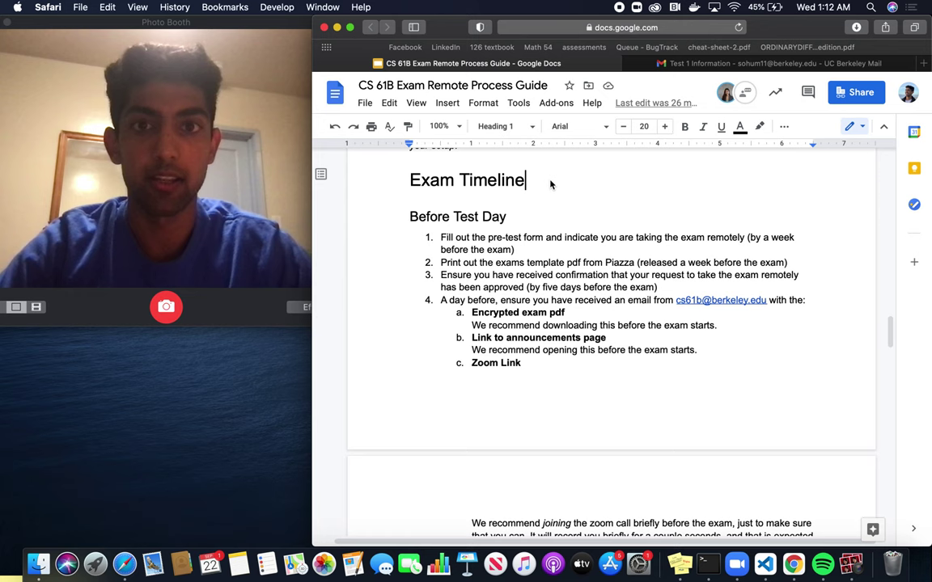
pyautogui.scroll(-2, 551, 184)
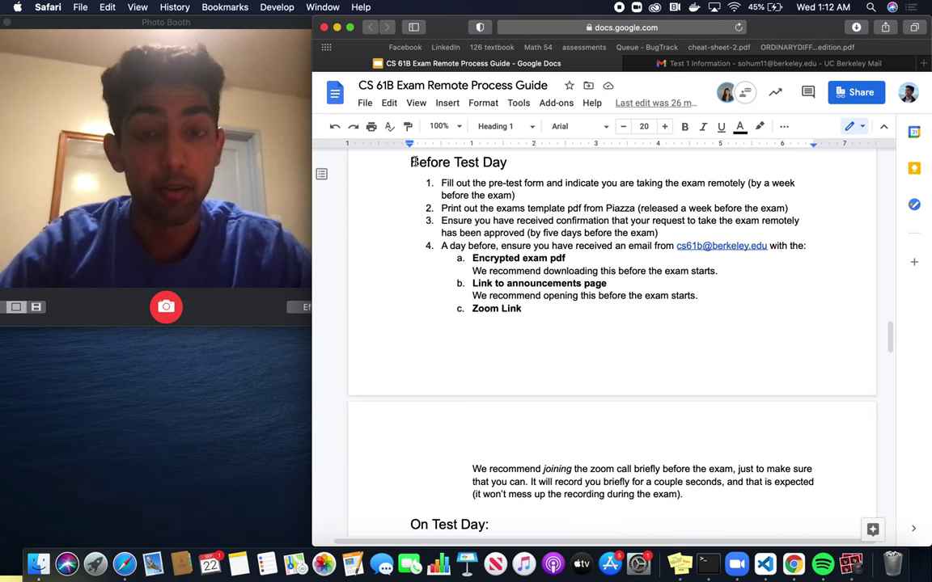
pyautogui.hotkey('alt', 'shift', 'Up')
pyautogui.hotkey('alt', 'shift', 'Up')
pyautogui.scroll(-3, 491, 308)
pyautogui.click(429, 223)
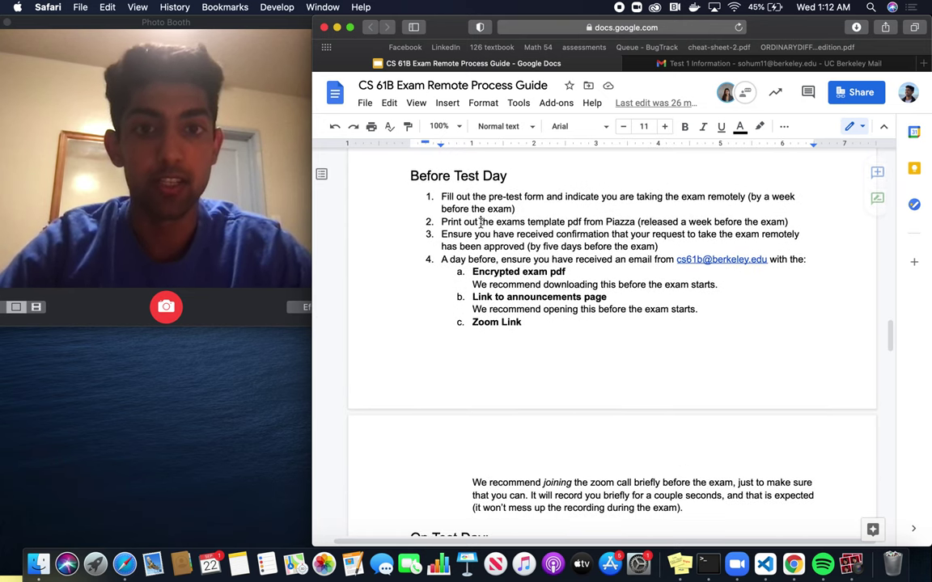
pyautogui.moveTo(441, 197); pyautogui.dragTo(527, 209)
pyautogui.tripleClick(504, 225)
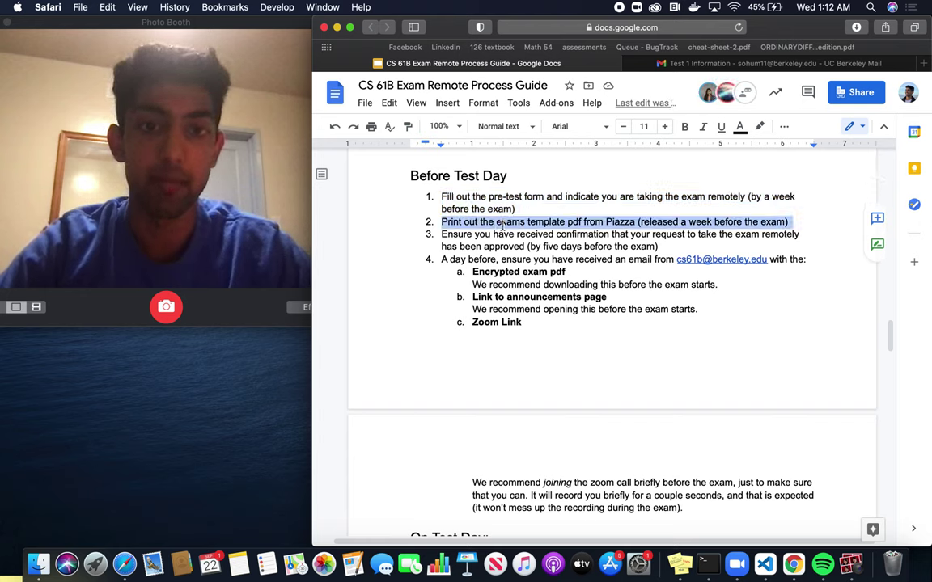
pyautogui.click(503, 226)
pyautogui.scroll(-2, 503, 226)
pyautogui.moveTo(444, 191); pyautogui.dragTo(674, 204)
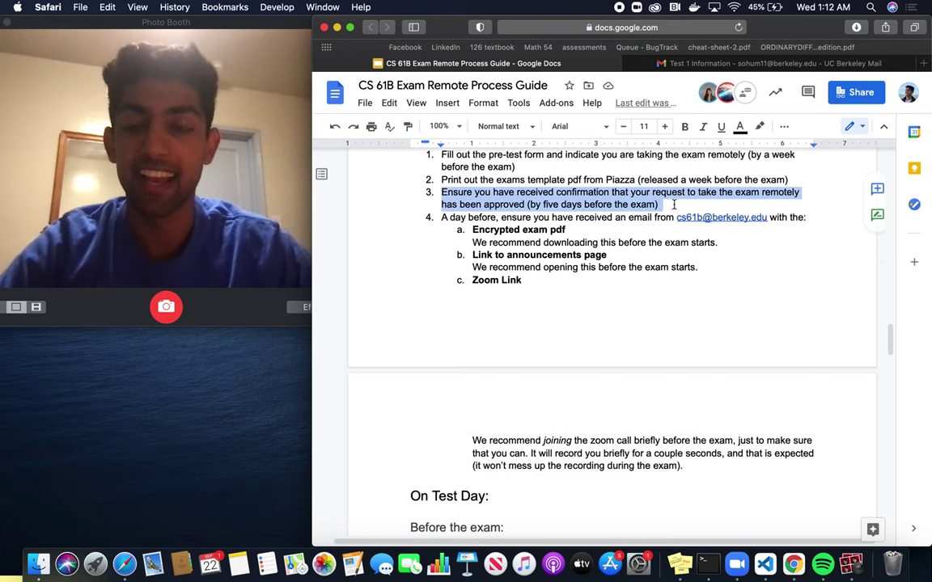
# - Examine the fourth Before Test Day instruction and its three email items: encrypted exam pdf, announcements page link and Zoom link
pyautogui.click(443, 217)
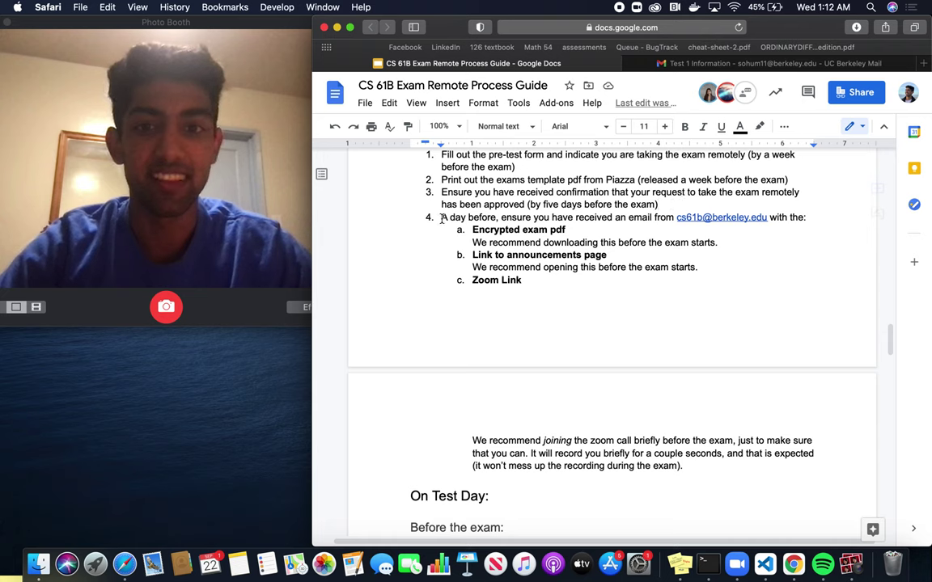
pyautogui.moveTo(442, 216); pyautogui.dragTo(808, 215)
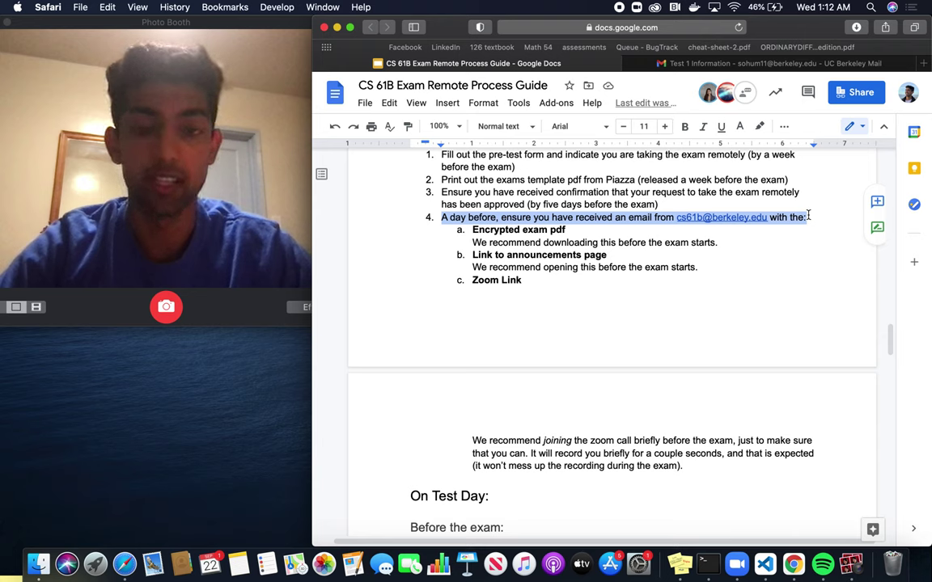
pyautogui.moveTo(473, 229); pyautogui.dragTo(537, 293)
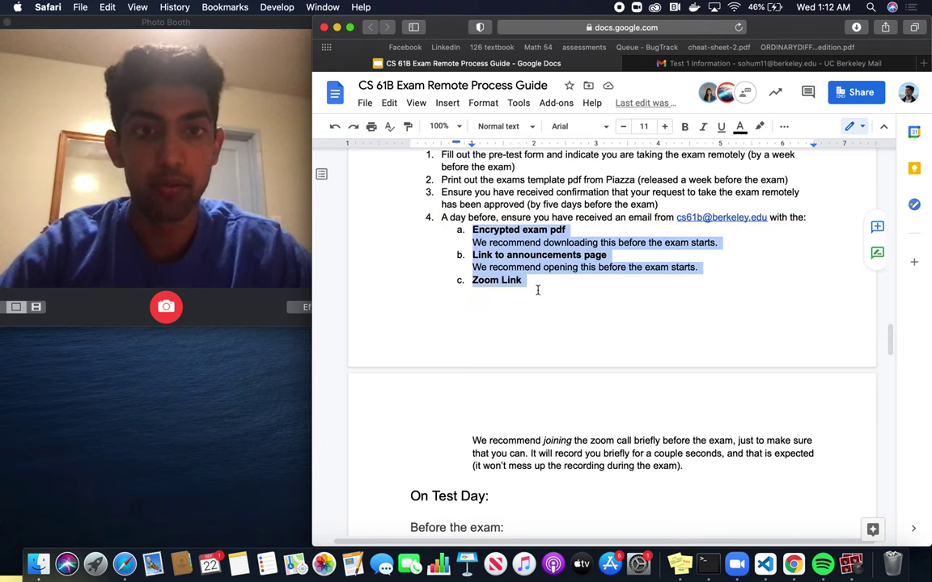
pyautogui.click(537, 289)
pyautogui.tripleClick(516, 231)
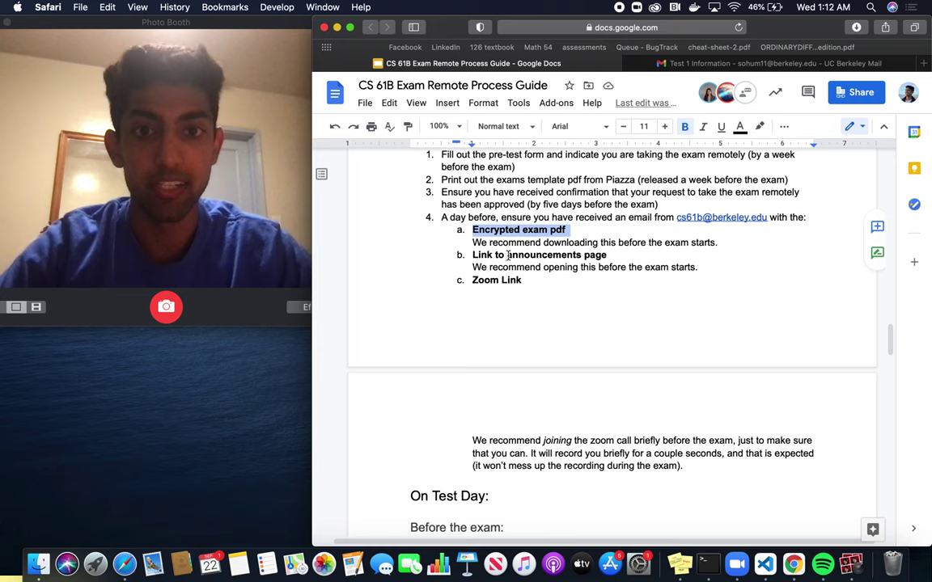
pyautogui.tripleClick(507, 254)
pyautogui.tripleClick(498, 280)
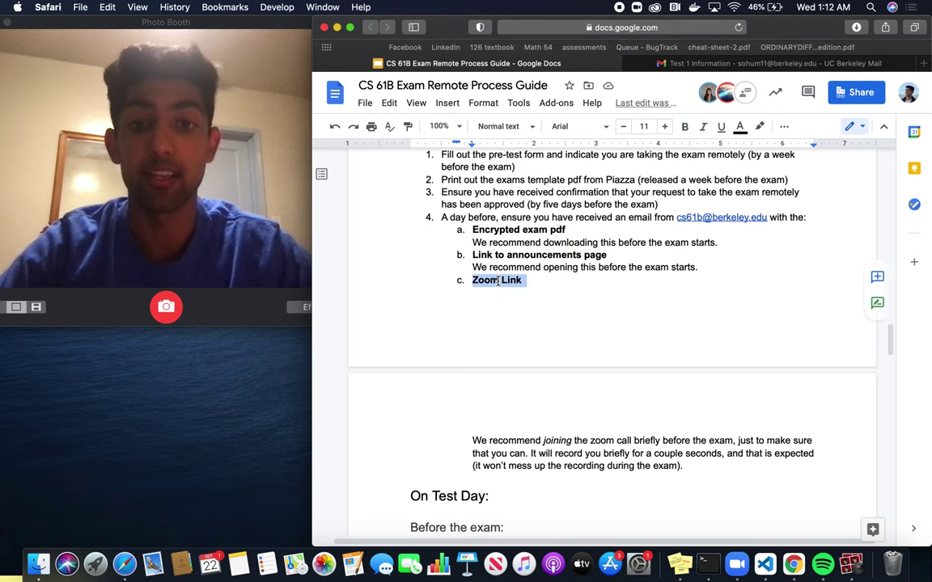
# - Check the Test 1 Information email for the links and the encrypted exam, and return to the process guide
pyautogui.scroll(-3, 497, 280)
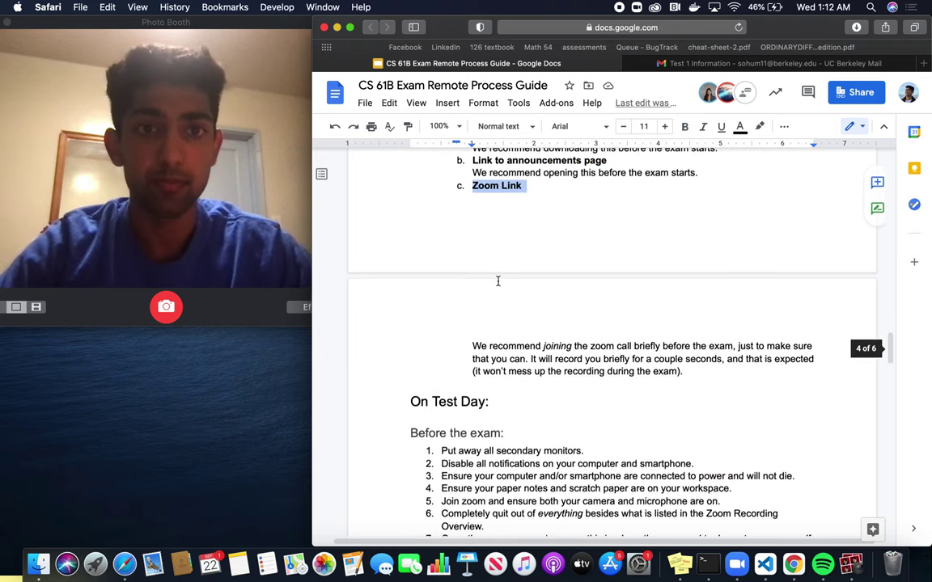
pyautogui.click(721, 66)
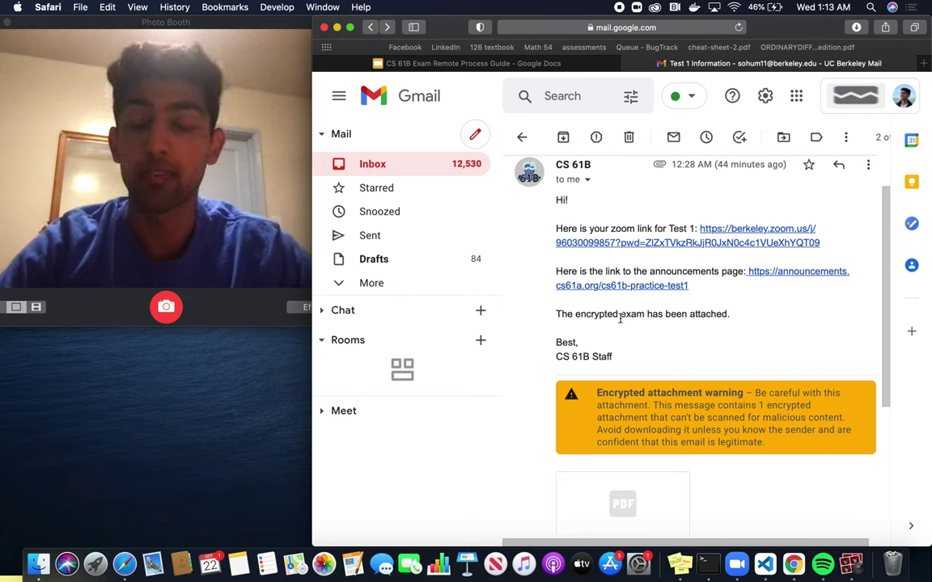
pyautogui.click(538, 68)
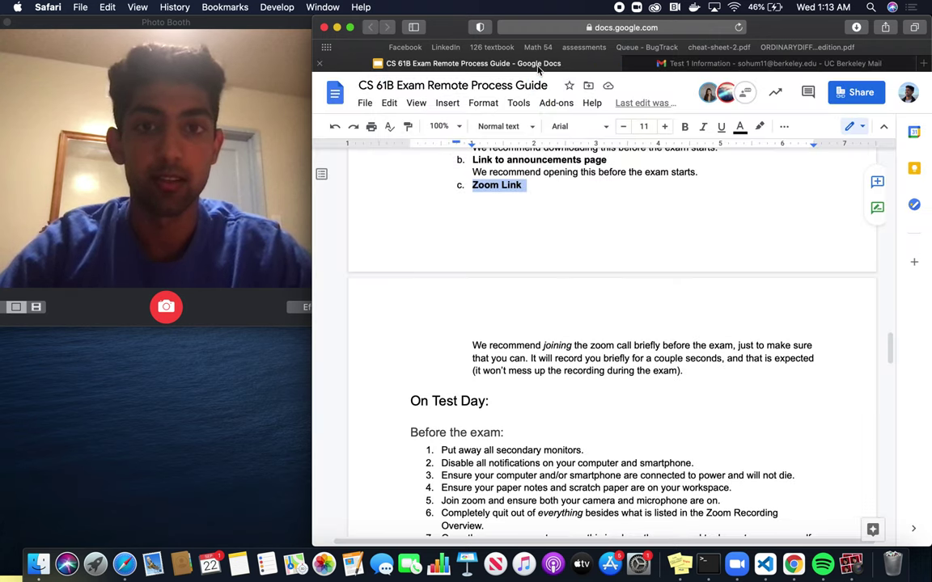
# - Review the first three On Test Day instructions under "Before the exam", covering secondary monitors, notifications and power
pyautogui.scroll(-3, 628, 479)
pyautogui.scroll(-3, 628, 479)
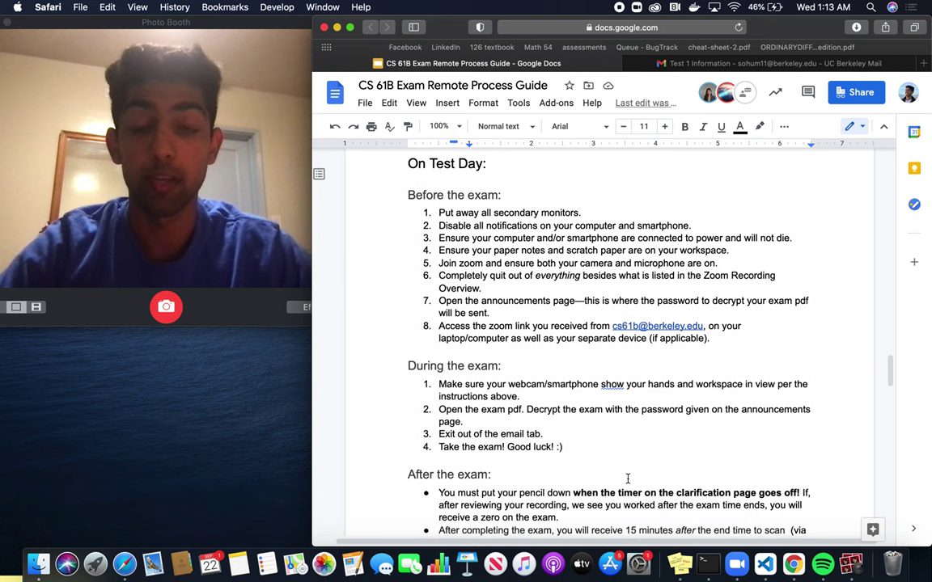
pyautogui.moveTo(407, 195); pyautogui.dragTo(536, 194)
pyautogui.press('super+alt+3')
pyautogui.click(536, 193)
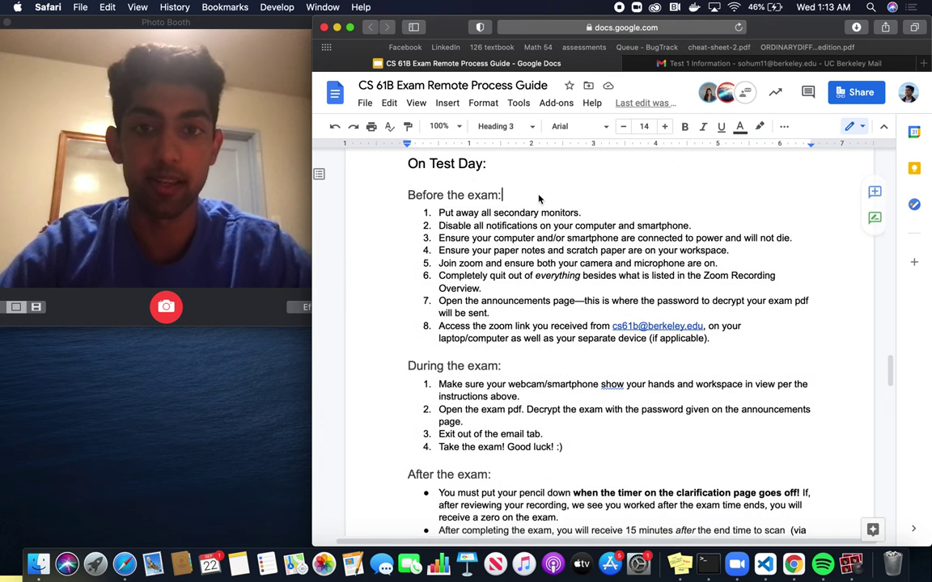
pyautogui.press('Right')
pyautogui.keyDown('shift'); pyautogui.click(585, 209); pyautogui.keyUp('shift')
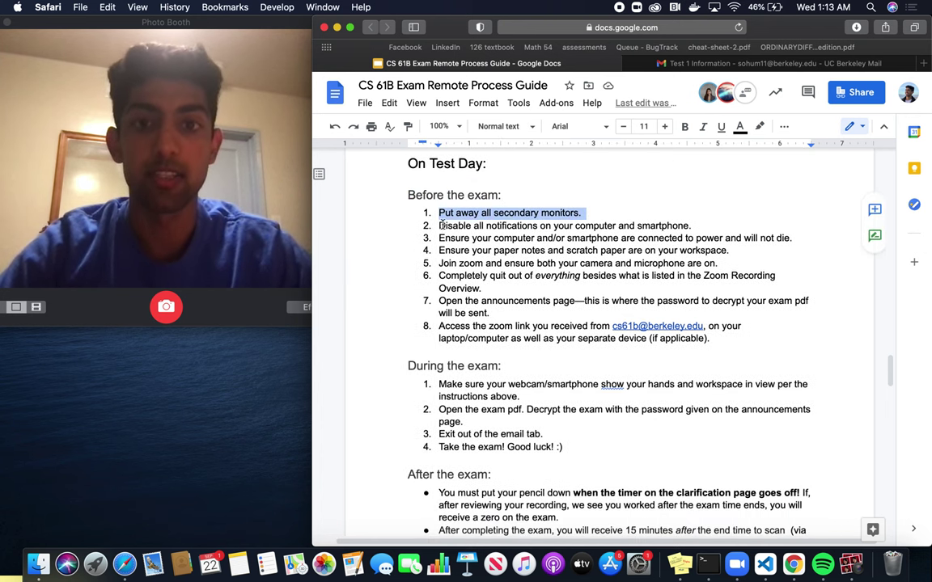
pyautogui.moveTo(441, 226); pyautogui.dragTo(591, 226)
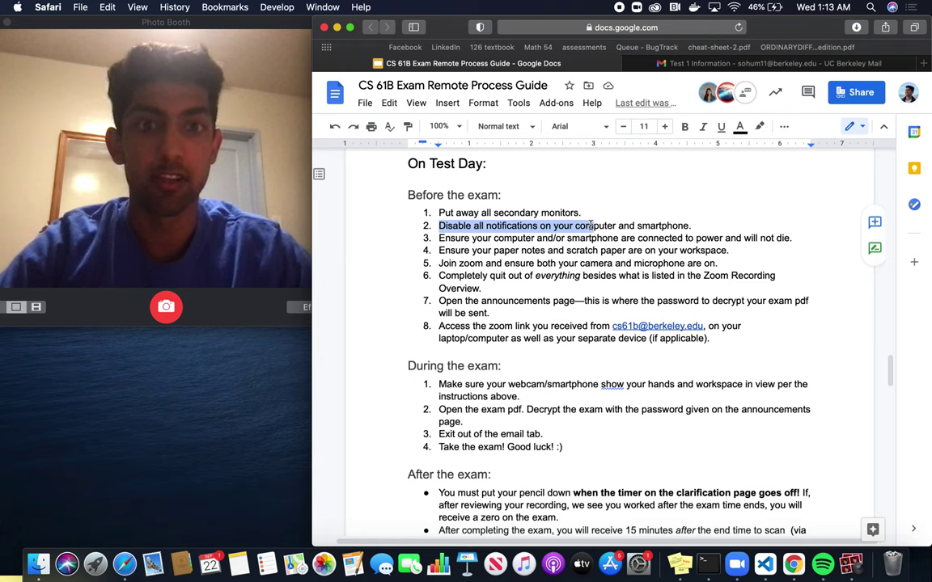
pyautogui.tripleClick(570, 239)
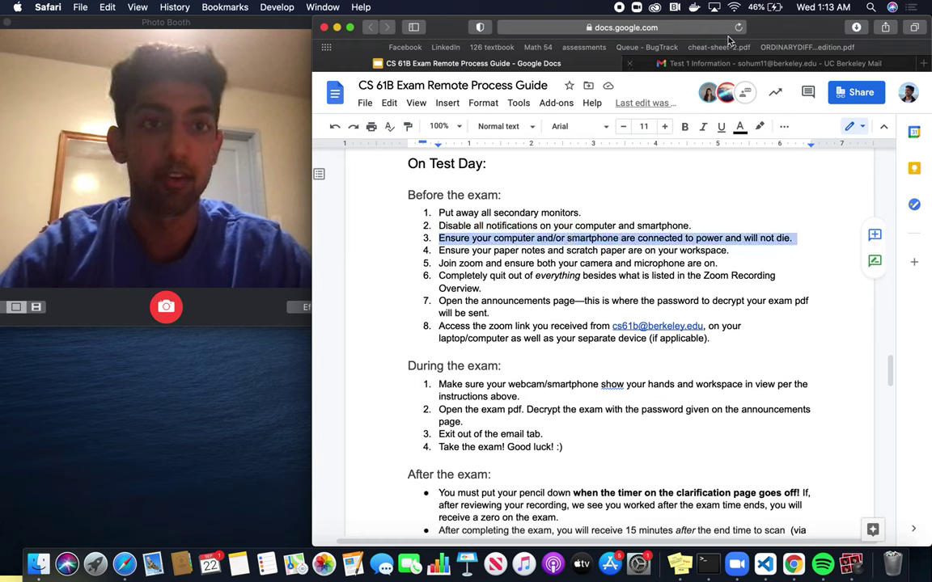
pyautogui.click(764, 8)
pyautogui.click(762, 9)
# - Review the fourth and fifth "Before the exam" instructions on workspace papers and joining Zoom with camera and microphone
pyautogui.scroll(-1, 522, 230)
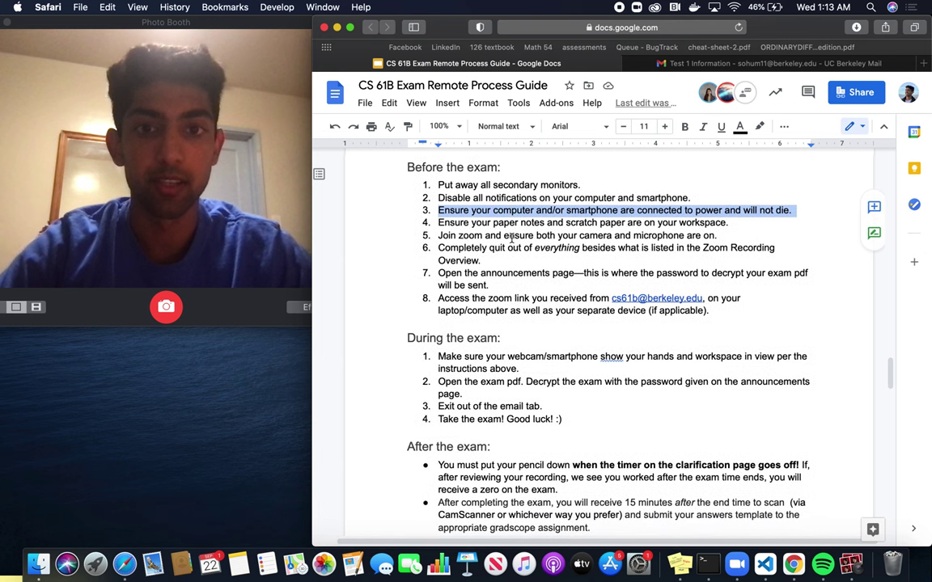
pyautogui.moveTo(438, 224); pyautogui.dragTo(726, 224)
pyautogui.click(683, 243)
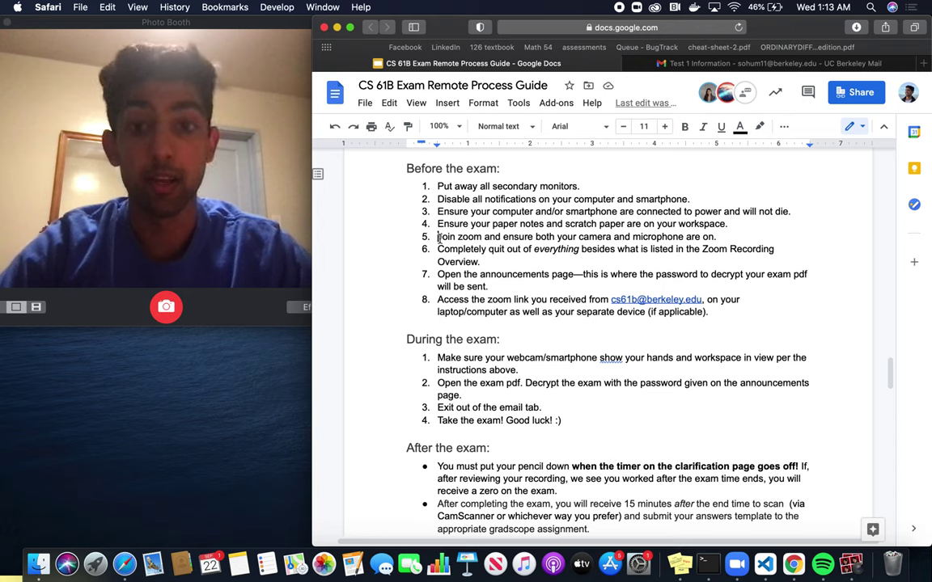
pyautogui.moveTo(438, 237); pyautogui.dragTo(723, 237)
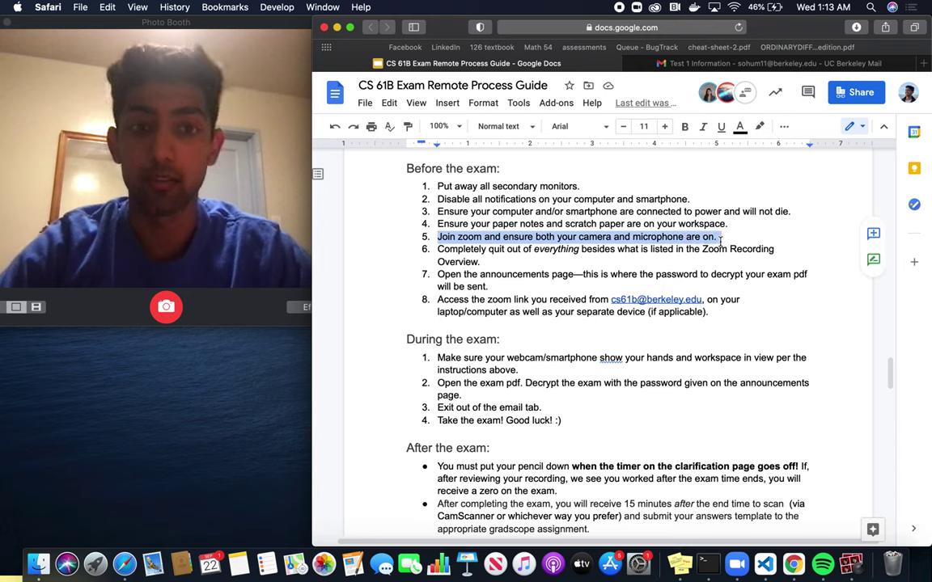
# - Close Photo Booth and launch the Zoom meeting linked in the Test 1 Information email, allowing the page to open zoom.us
pyautogui.click(709, 64)
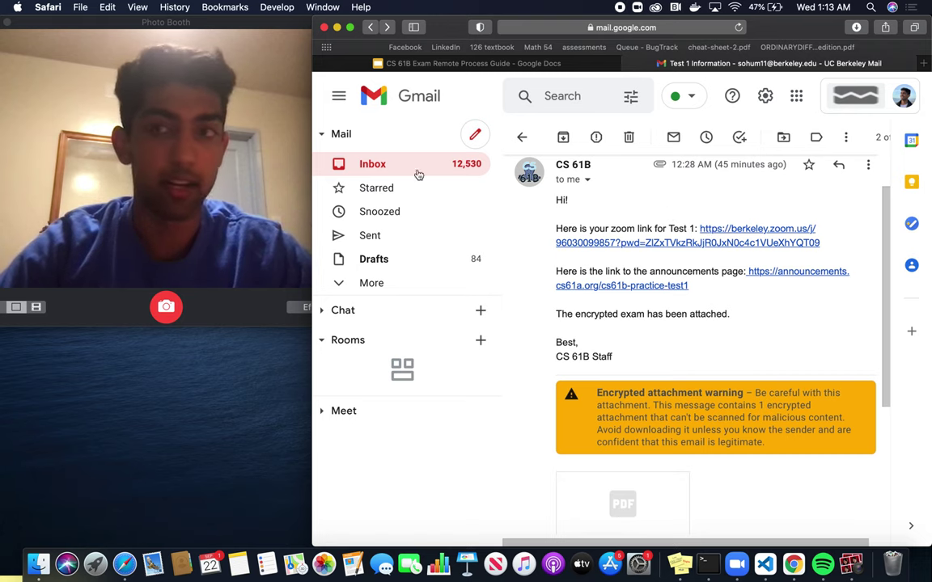
pyautogui.moveTo(124, 29); pyautogui.dragTo(180, 28)
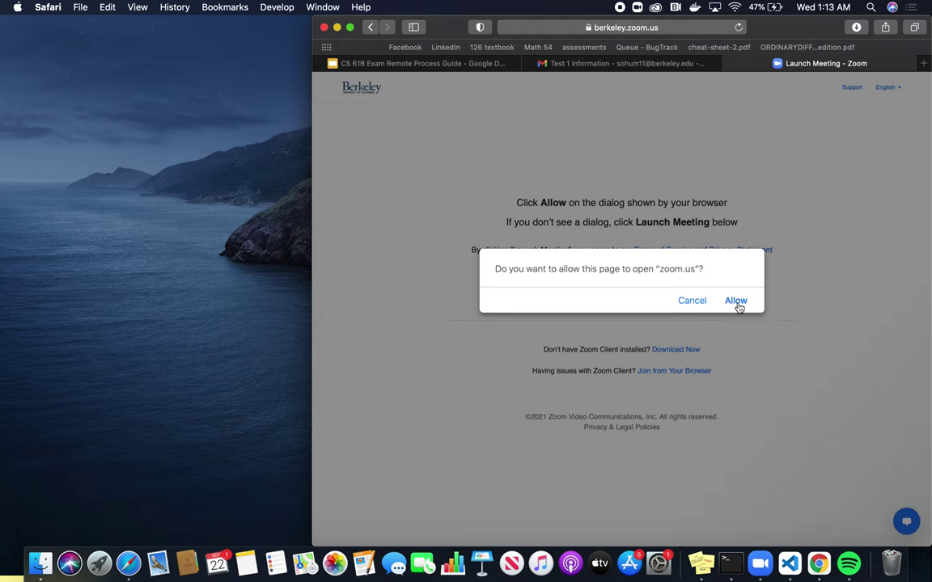
pyautogui.click(737, 302)
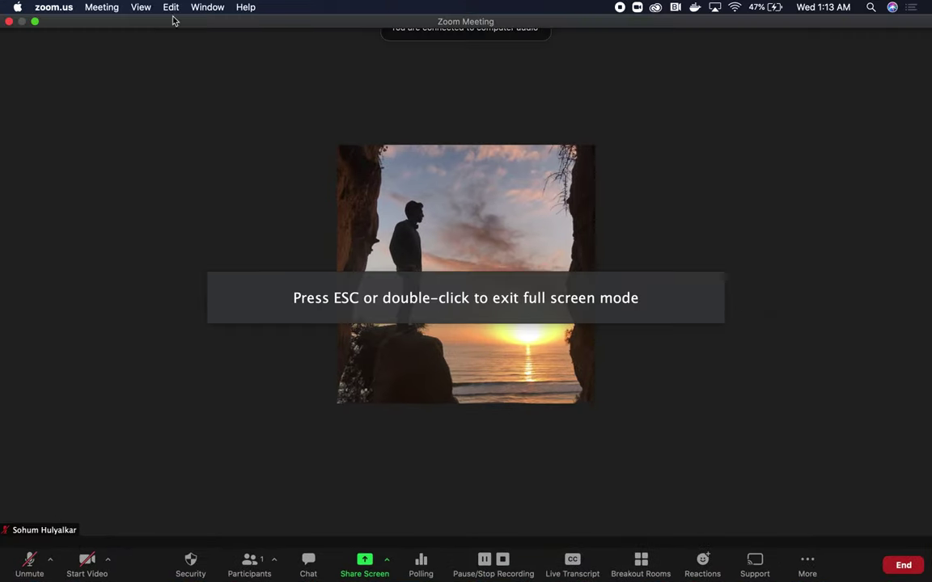
# - Take the Zoom meeting out of full screen, start the video and unmute the microphone
pyautogui.click(36, 23)
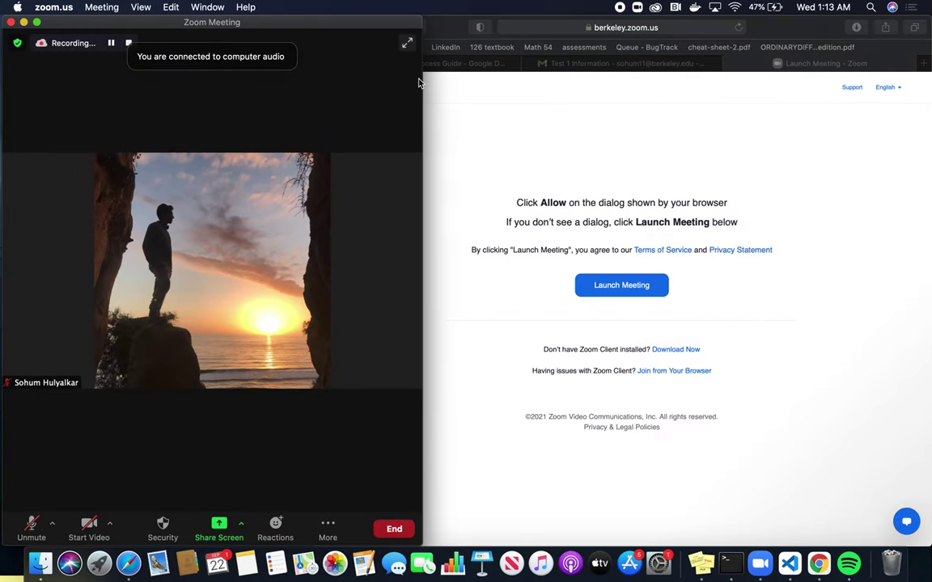
pyautogui.moveTo(350, 26)
pyautogui.mouseDown()
pyautogui.moveTo(316, 25)
pyautogui.moveTo(346, 25)
pyautogui.mouseUp()
pyautogui.click(85, 524)
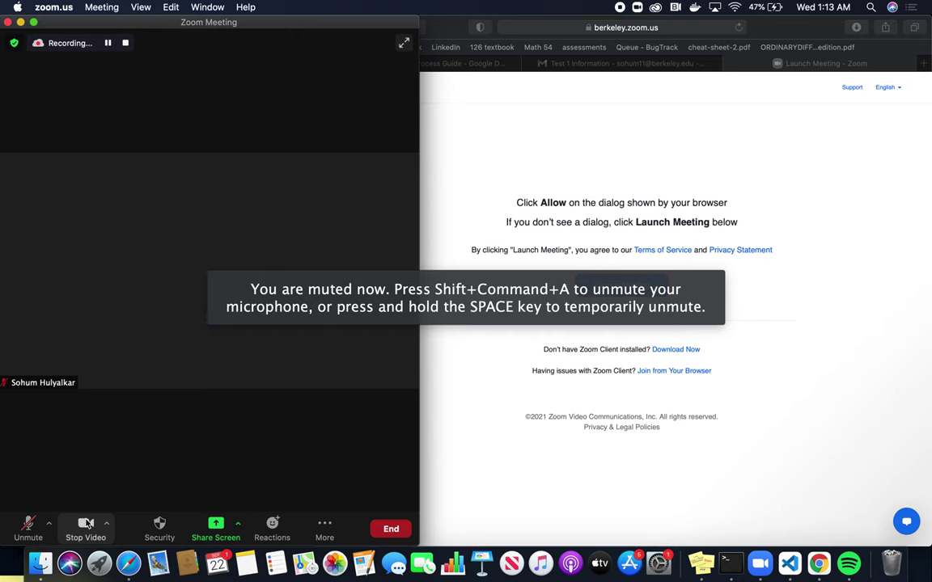
pyautogui.click(28, 525)
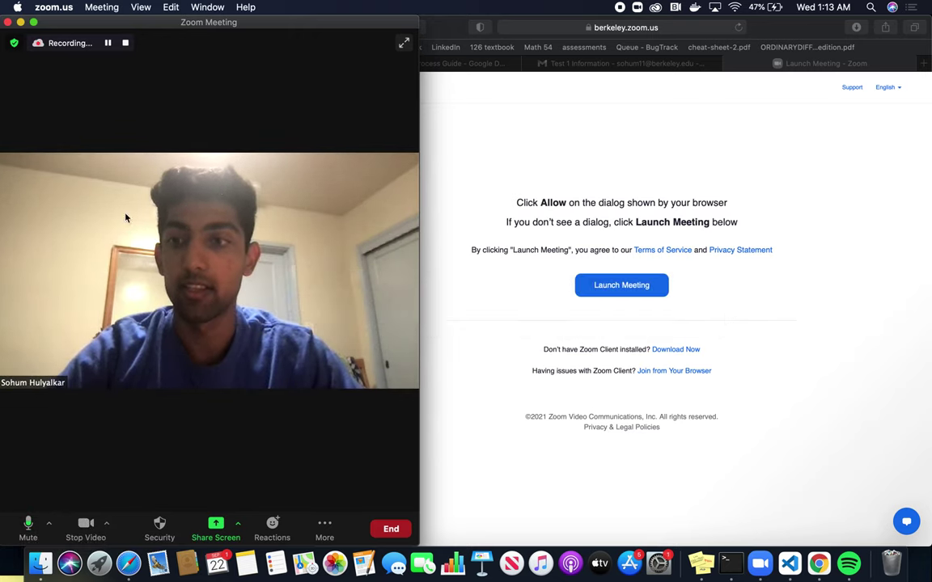
# - Switch to Safari and open the announcements page linked in the Test 1 Information email
pyautogui.click(455, 34)
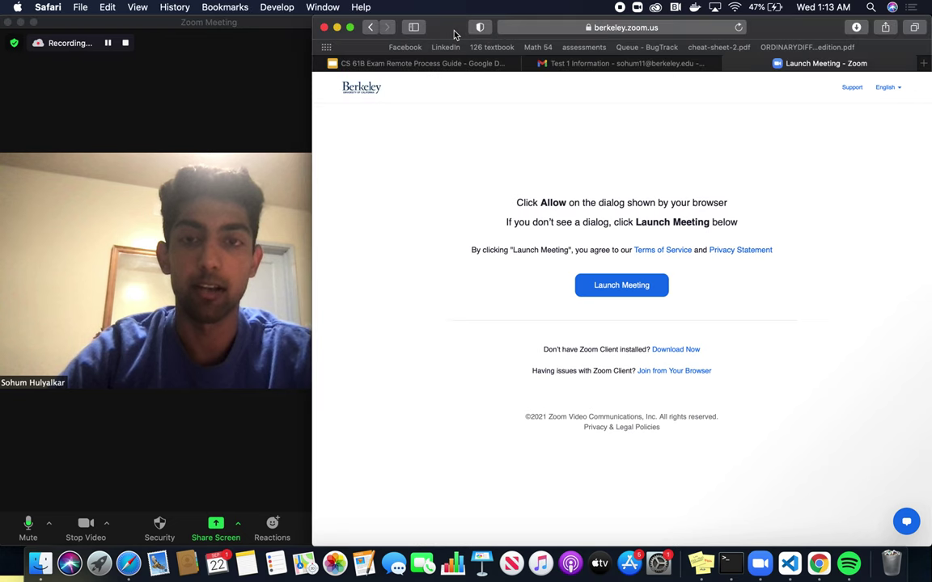
pyautogui.click(584, 64)
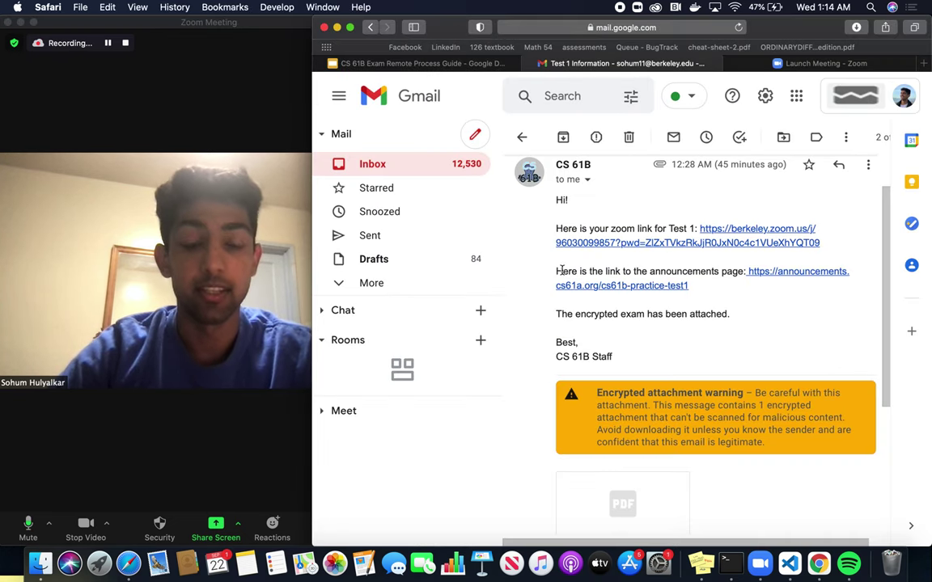
pyautogui.moveTo(555, 272); pyautogui.dragTo(678, 283)
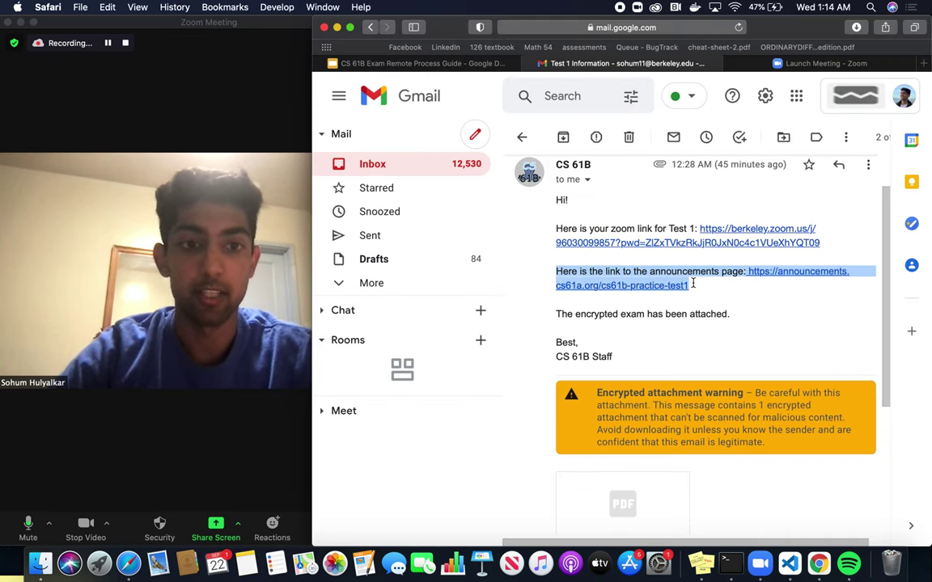
pyautogui.click(715, 280)
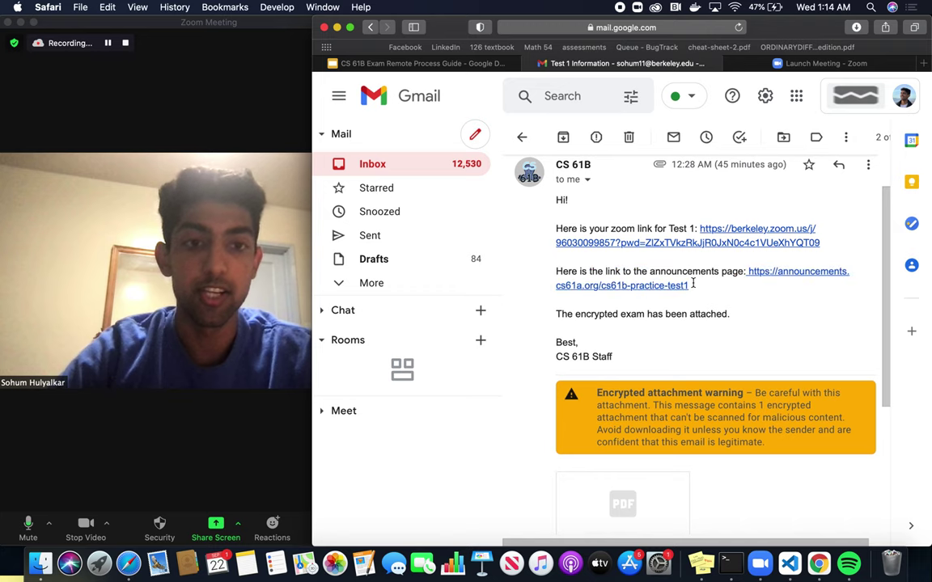
pyautogui.click(760, 274)
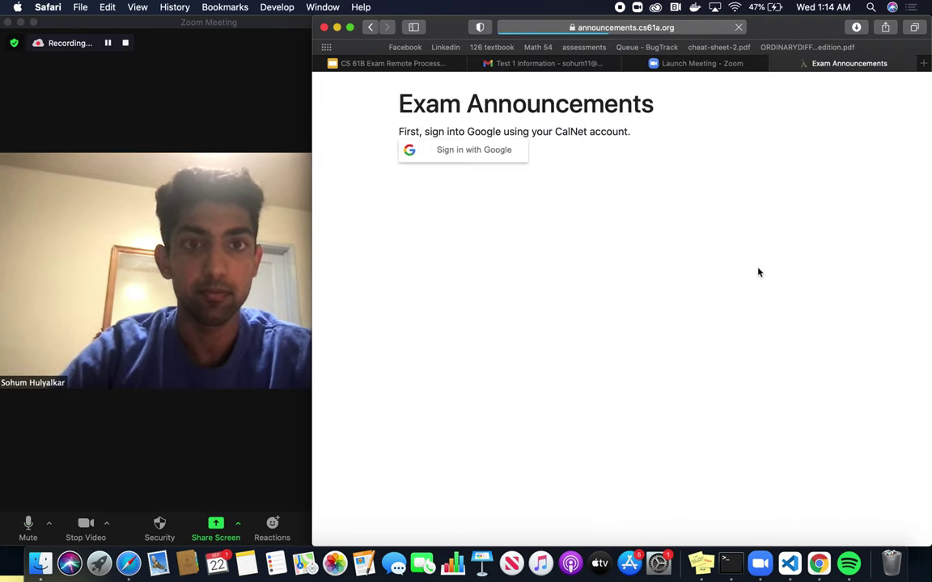
# - Sign in to Exam Announcements with the Berkeley Google account, check the selected exam and connect to its server
pyautogui.click(453, 156)
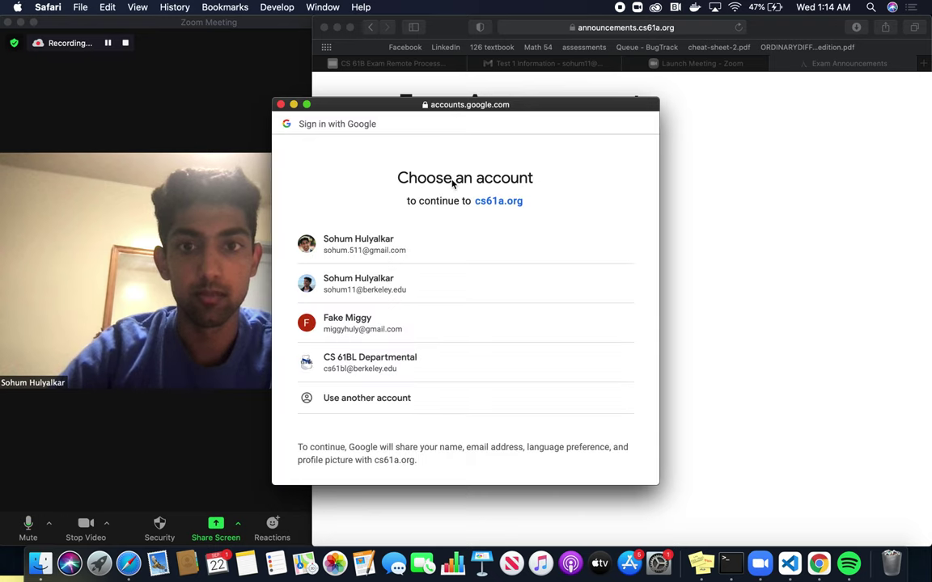
pyautogui.click(385, 282)
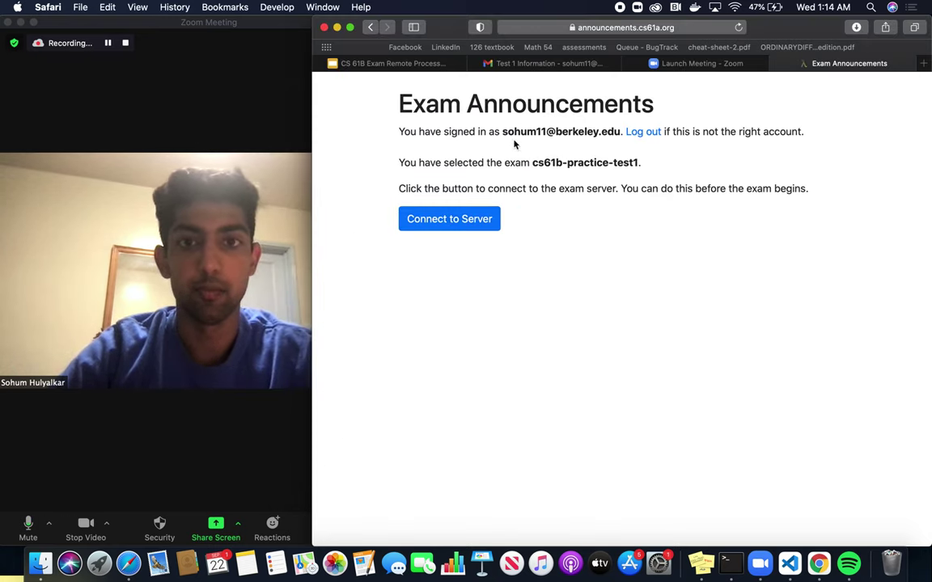
pyautogui.moveTo(400, 102); pyautogui.dragTo(650, 103)
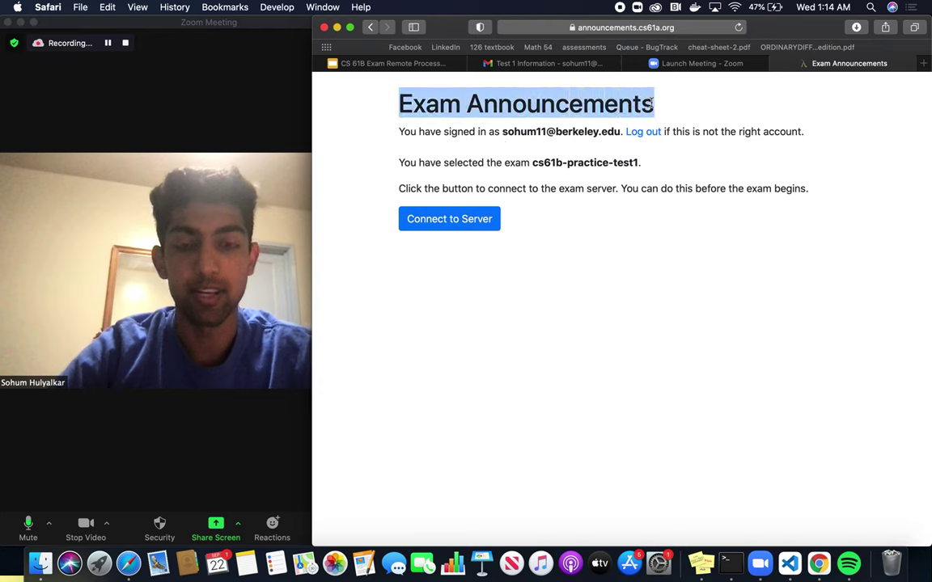
pyautogui.click(651, 103)
pyautogui.moveTo(532, 162); pyautogui.dragTo(686, 163)
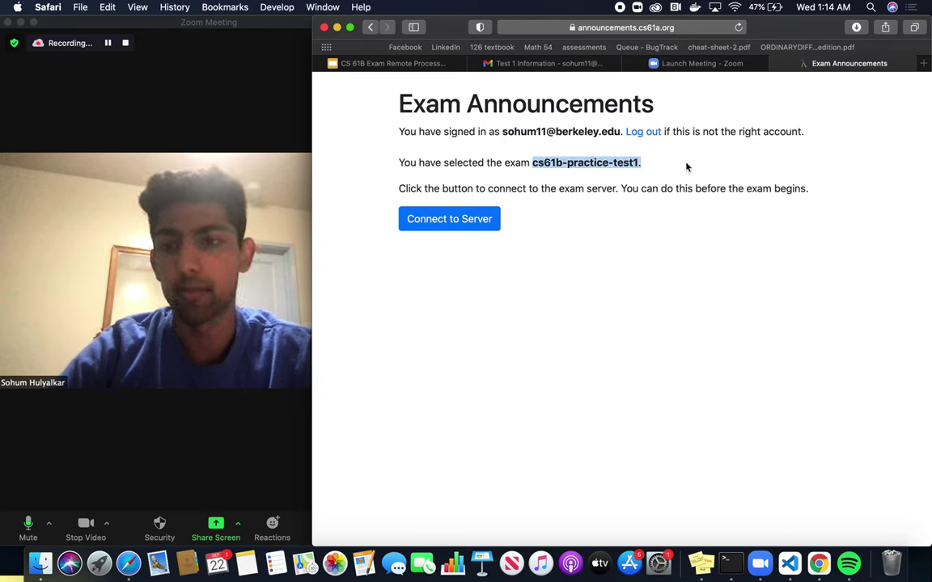
pyautogui.click(639, 163)
pyautogui.moveTo(639, 162); pyautogui.dragTo(532, 163)
pyautogui.click(468, 220)
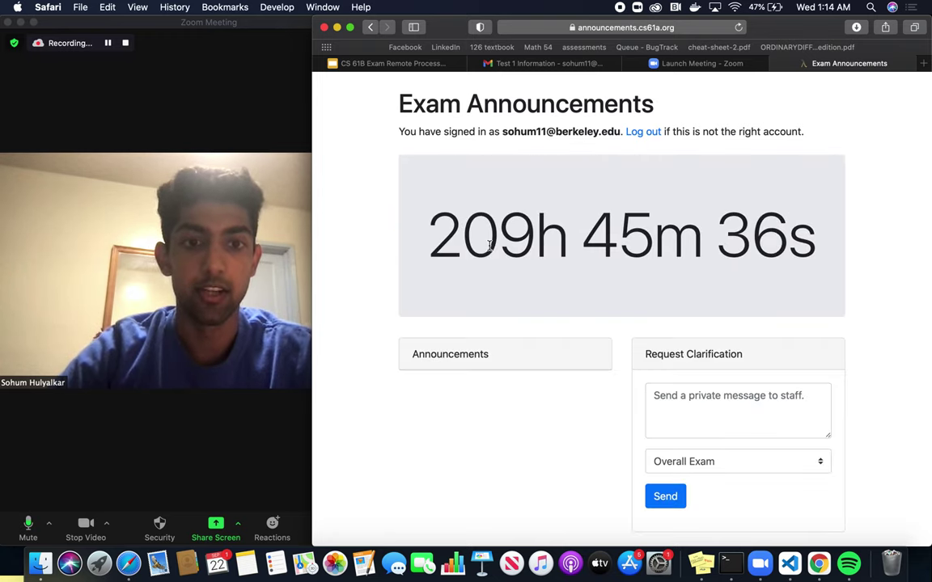
# - Write "what is the answer to the first problem?" as a private clarification message to staff
pyautogui.scroll(-2, 489, 247)
pyautogui.scroll(1, 489, 250)
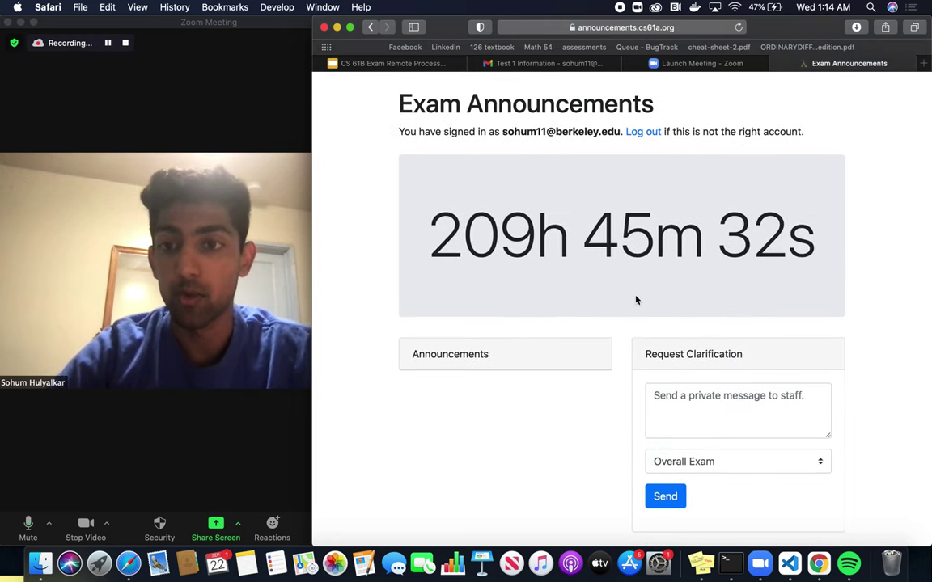
pyautogui.click(715, 404)
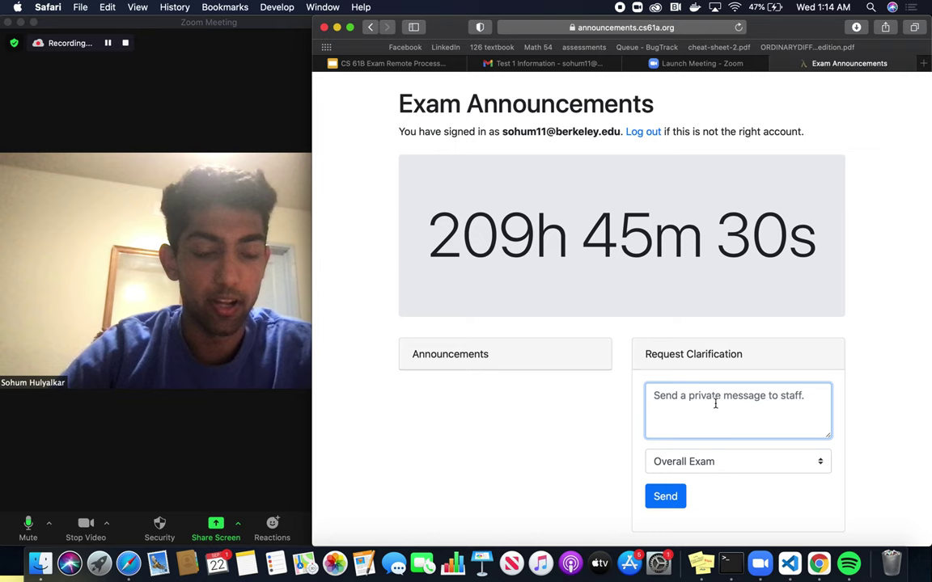
pyautogui.write('what is the')
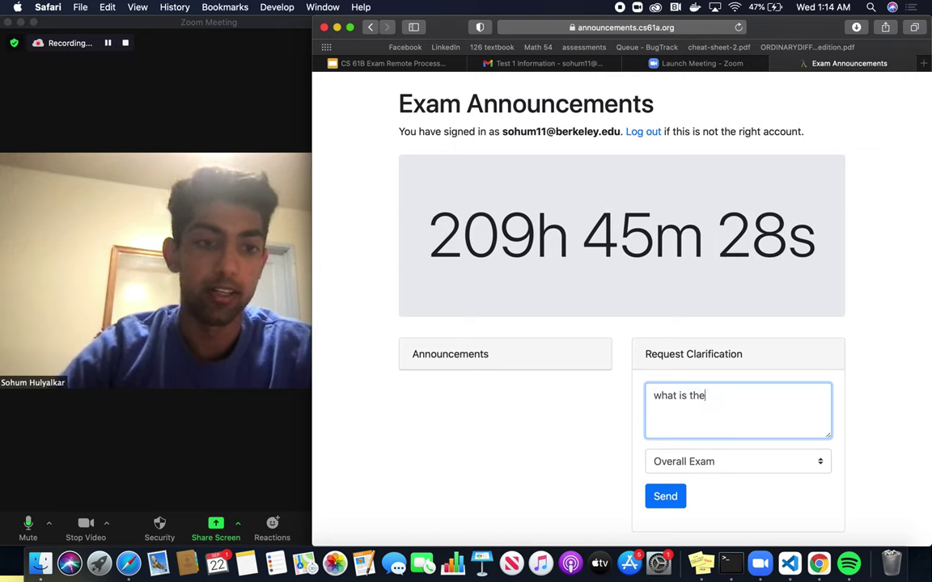
pyautogui.write(' answer to the fi')
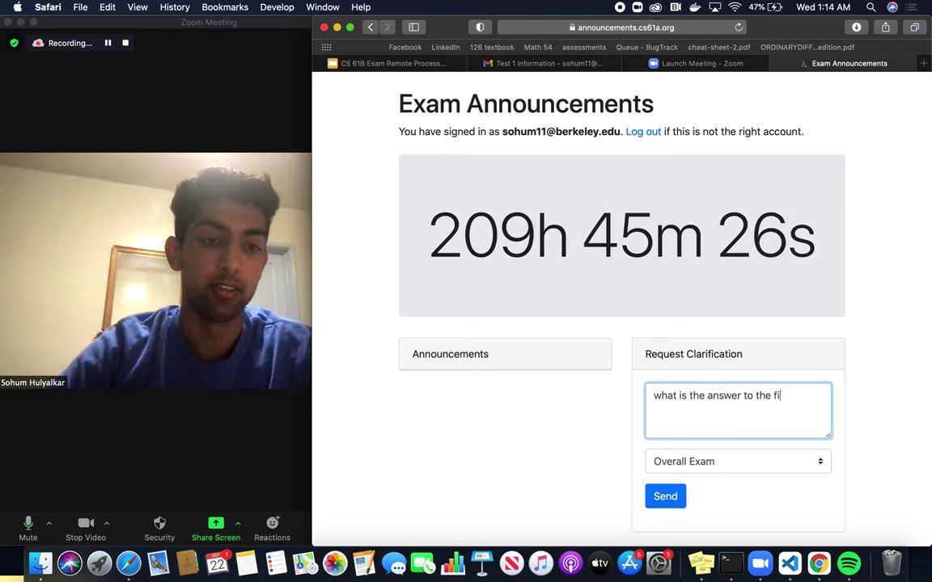
pyautogui.write('rst probe')
pyautogui.write('em?')
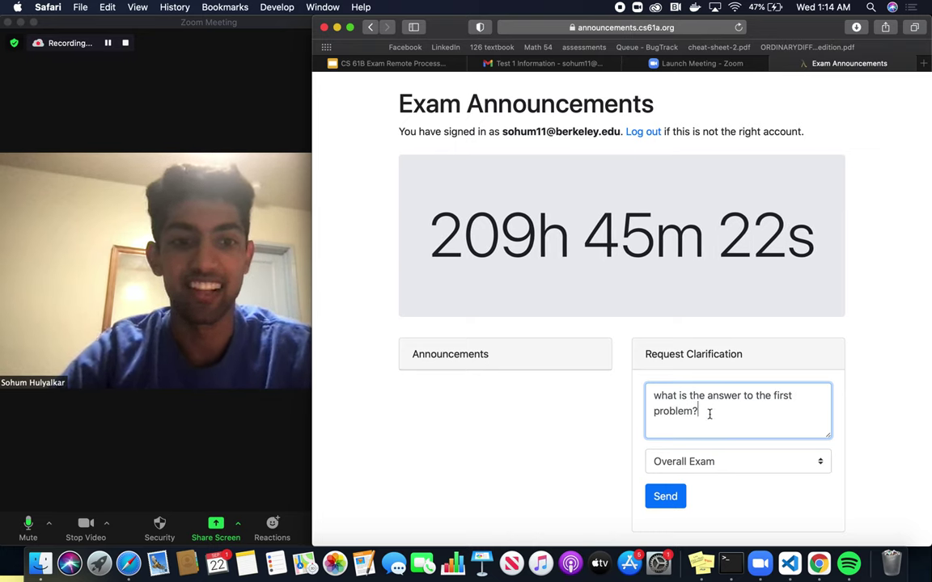
# - Inspect the exam problems available for the clarification request, keeping Overall Exam selected
pyautogui.moveTo(709, 413); pyautogui.dragTo(621, 389)
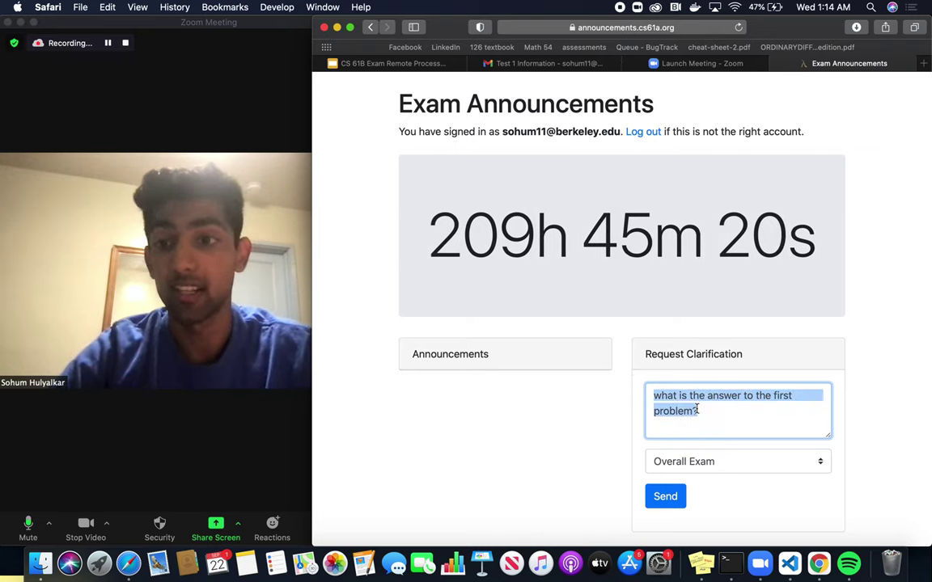
pyautogui.click(686, 462)
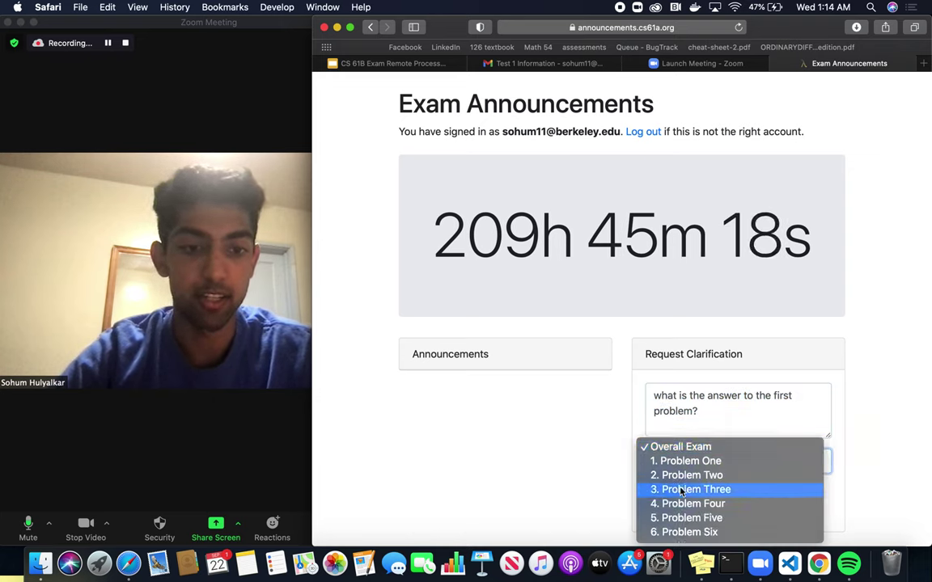
pyautogui.click(754, 404)
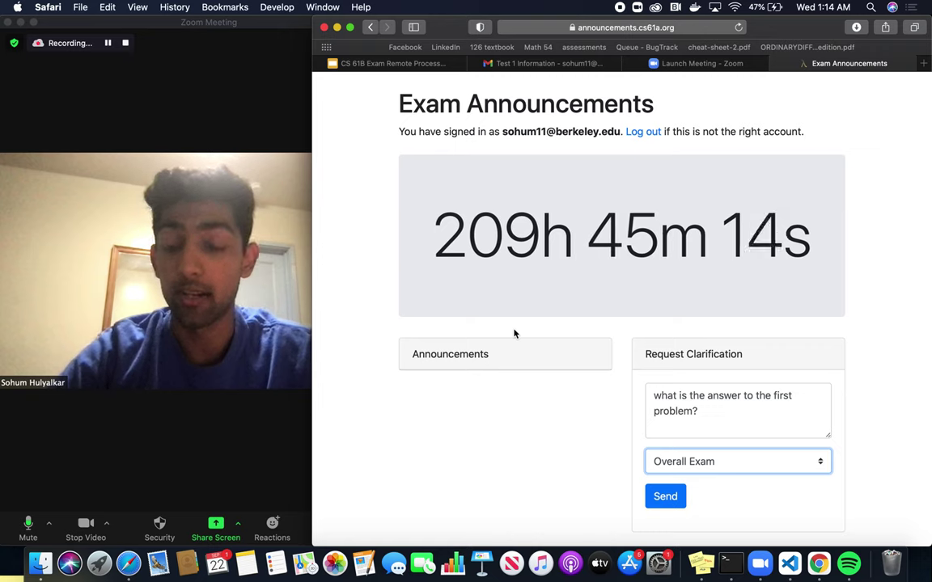
pyautogui.click(481, 378)
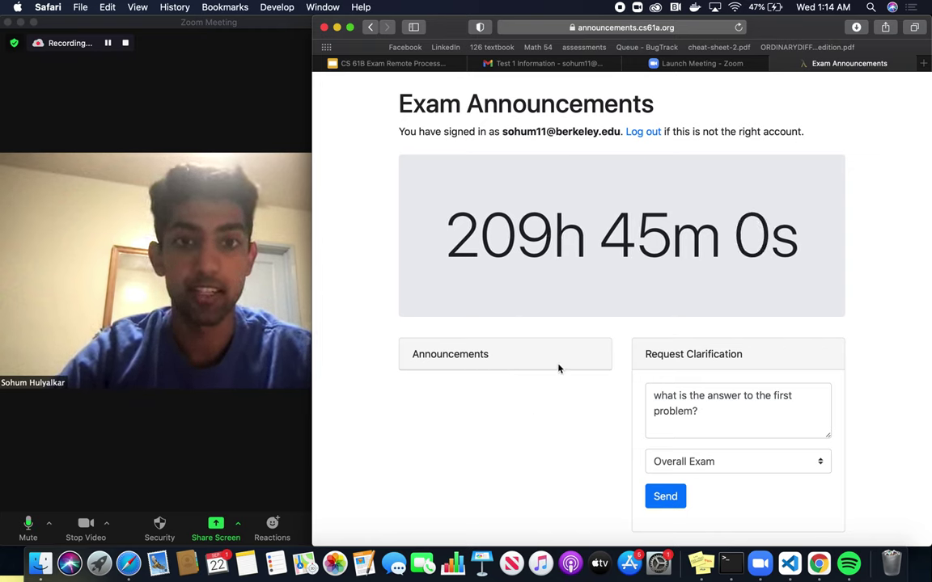
# - Examine the countdown timer on the Exam Announcements page
pyautogui.moveTo(438, 238); pyautogui.dragTo(805, 253)
pyautogui.tripleClick(805, 253)
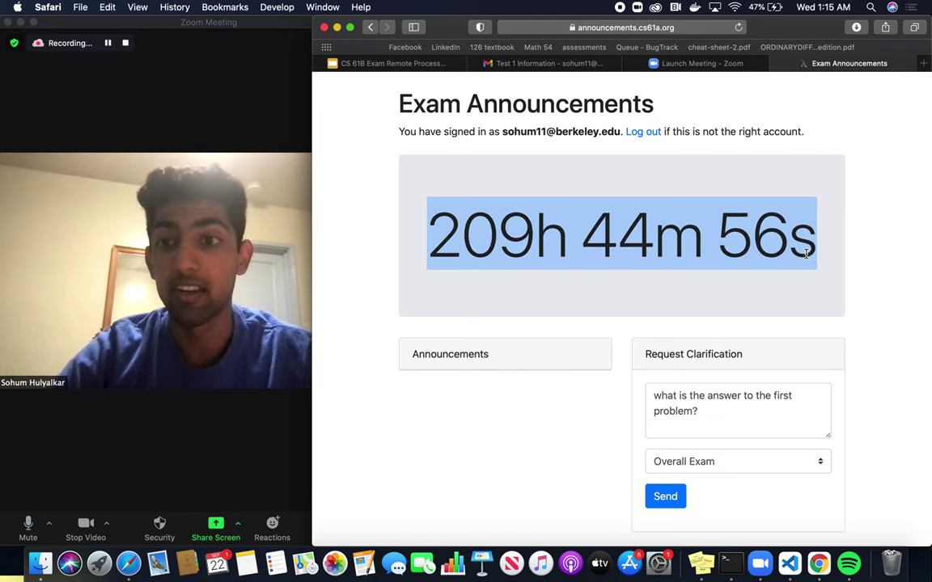
pyautogui.tripleClick(806, 253)
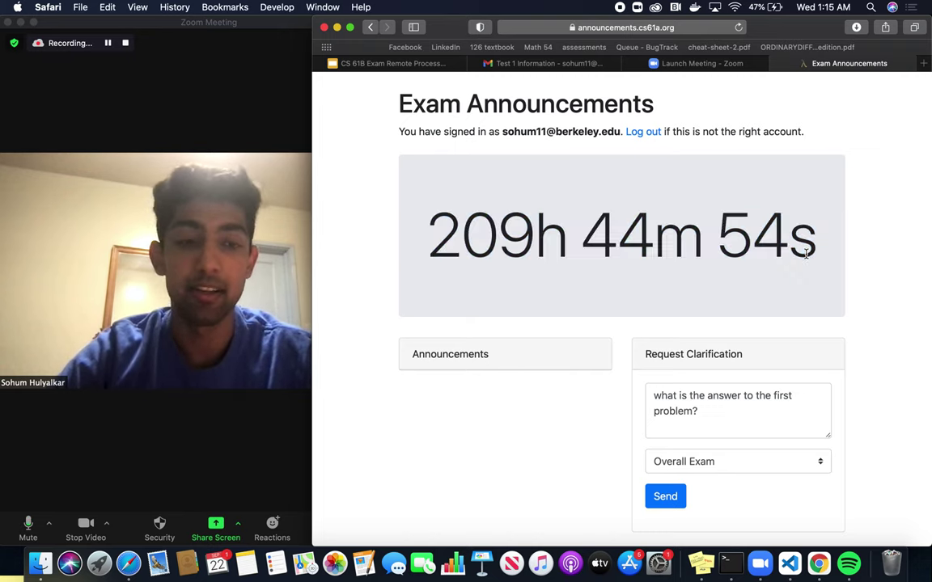
pyautogui.doubleClick(806, 254)
pyautogui.moveTo(428, 239); pyautogui.dragTo(842, 244)
pyautogui.tripleClick(842, 244)
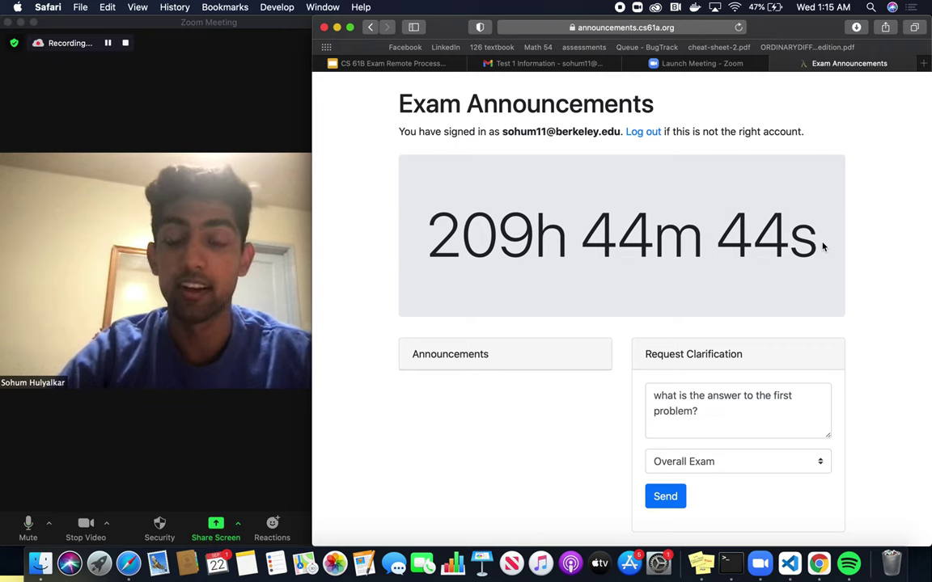
# - Close the Launch Meeting page and download the encrypted practice-su21final.pdf from the Test 1 Information email
pyautogui.click(705, 65)
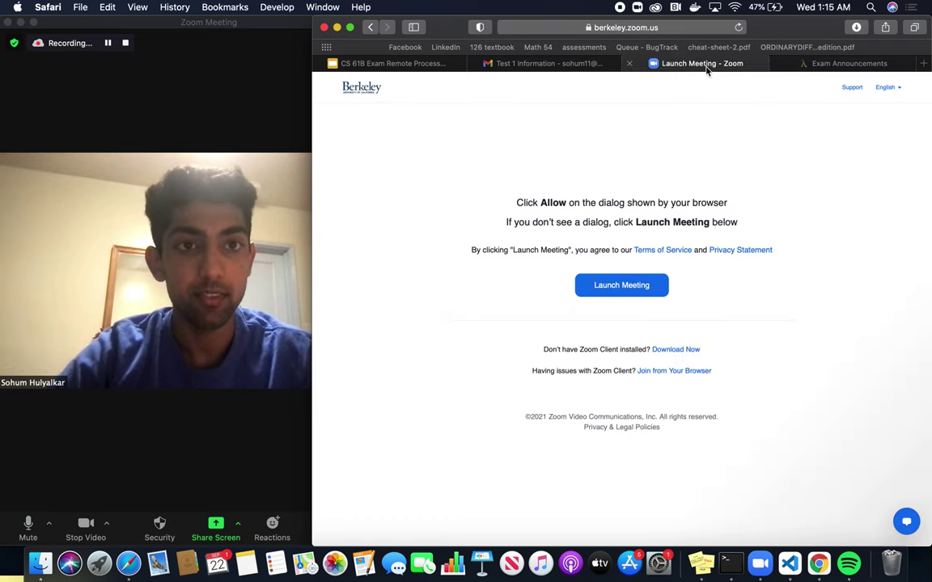
pyautogui.press('super+w')
pyautogui.click(673, 65)
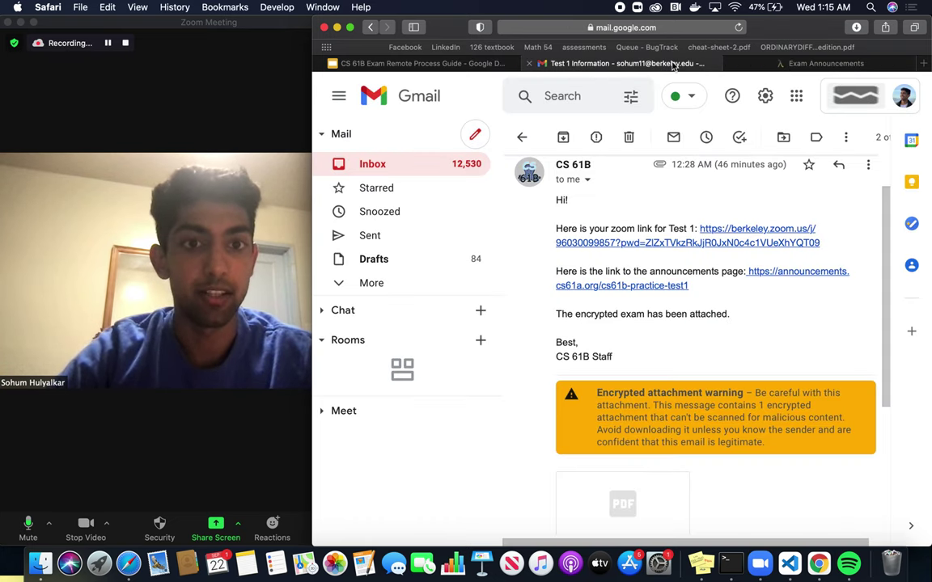
pyautogui.scroll(-2, 672, 338)
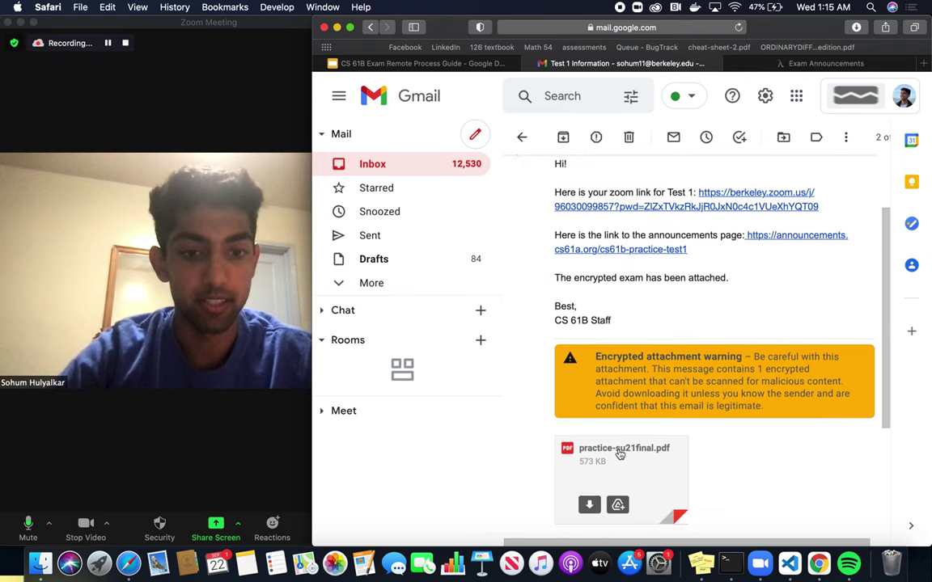
pyautogui.click(590, 506)
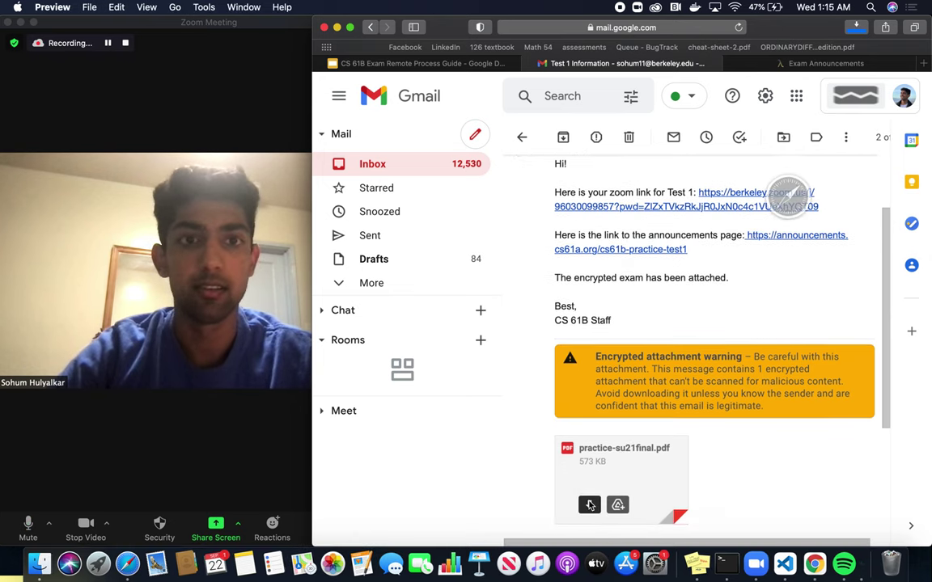
# - Widen the practice-su21final.pdf window and move it to uncover the Exam Announcements tab in Safari
pyautogui.moveTo(215, 30); pyautogui.dragTo(533, 25)
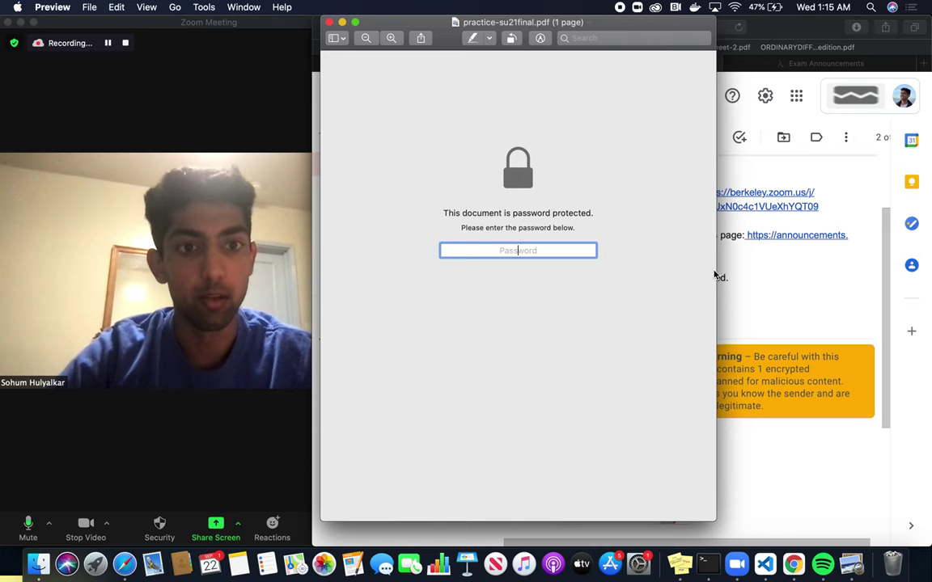
pyautogui.moveTo(715, 275); pyautogui.dragTo(841, 269)
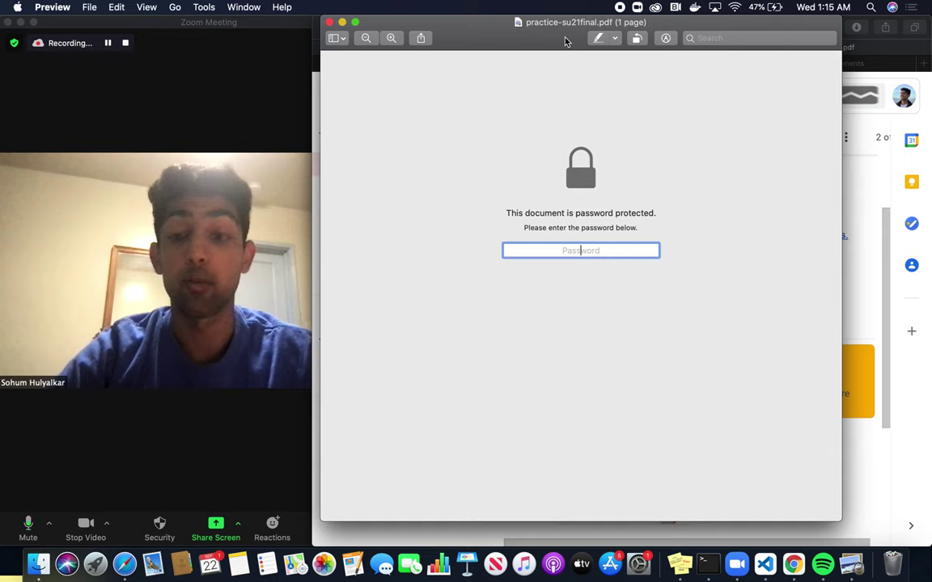
pyautogui.moveTo(566, 41); pyautogui.dragTo(432, 45)
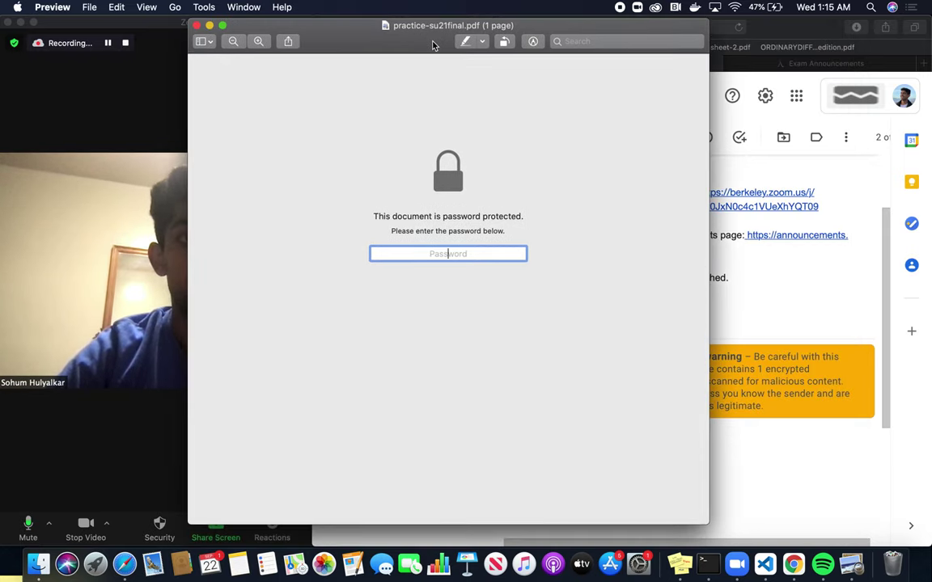
# - Check the announcements page, unlock practice-su21final.pdf with the document password, skim its opening pages and close it
pyautogui.click(831, 58)
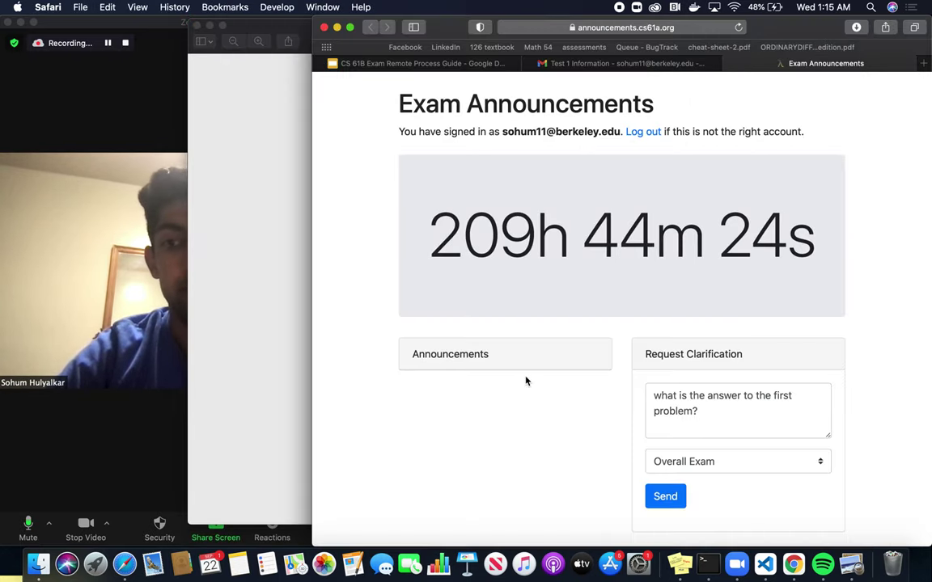
pyautogui.moveTo(273, 68); pyautogui.dragTo(482, 30)
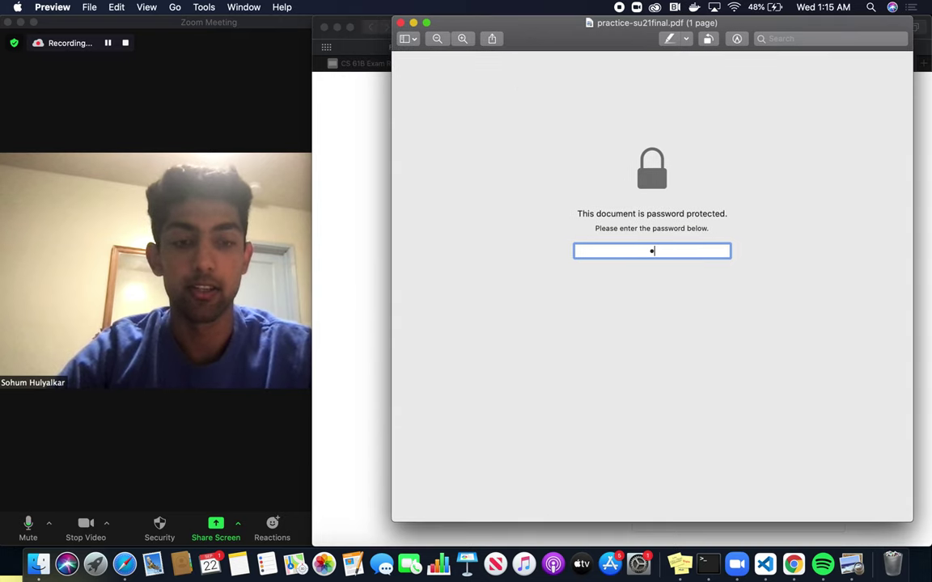
pyautogui.press('Return')
pyautogui.scroll(-10, 508, 331)
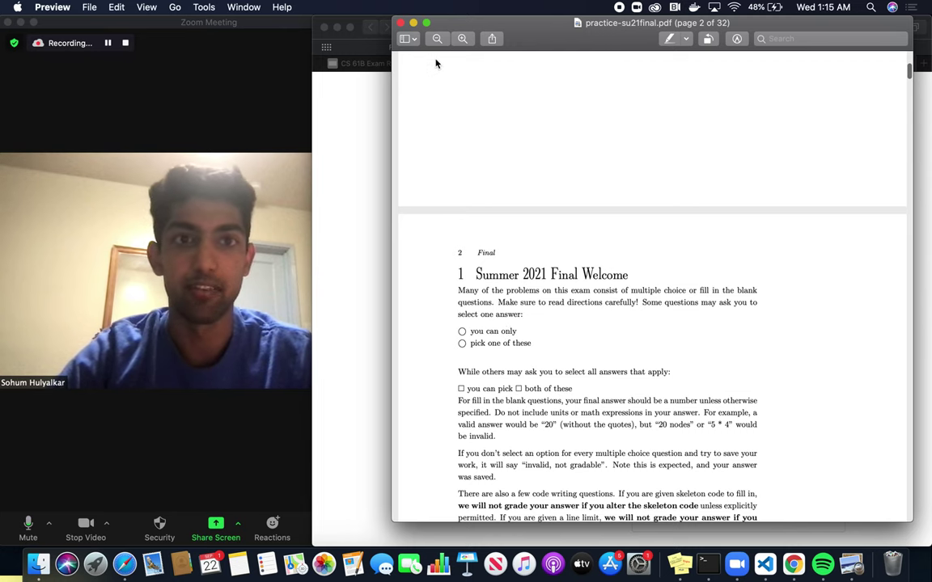
pyautogui.press('super+w')
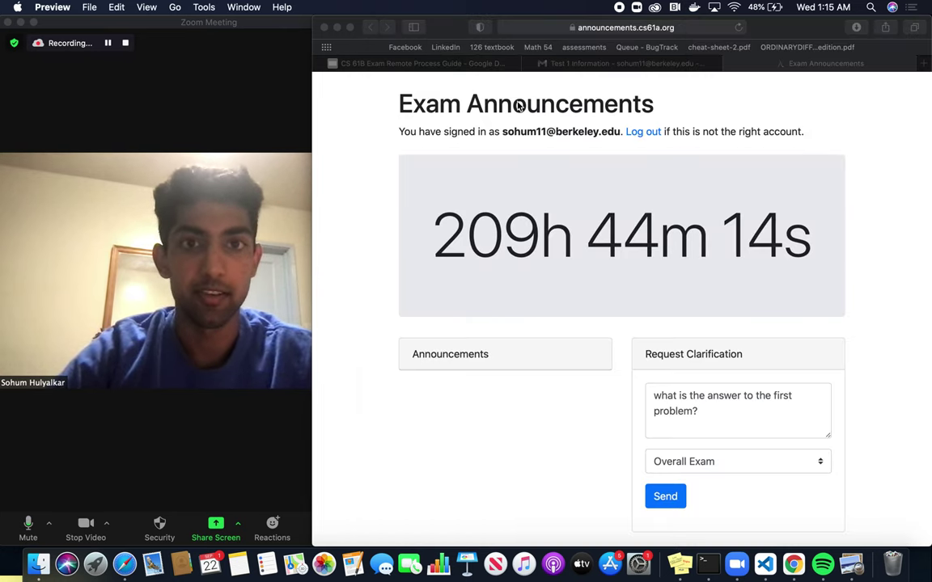
# - Return to the CS 61B Exam Remote Process Guide and review the first "During the exam" instruction on showing hands and workspace
pyautogui.click(550, 62)
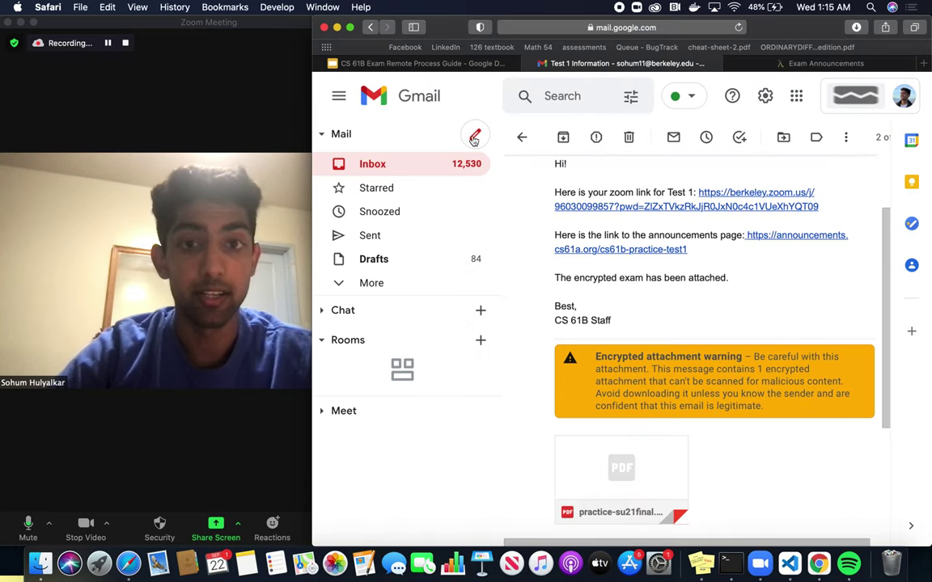
pyautogui.click(440, 63)
pyautogui.scroll(-1, 547, 356)
pyautogui.scroll(1, 547, 356)
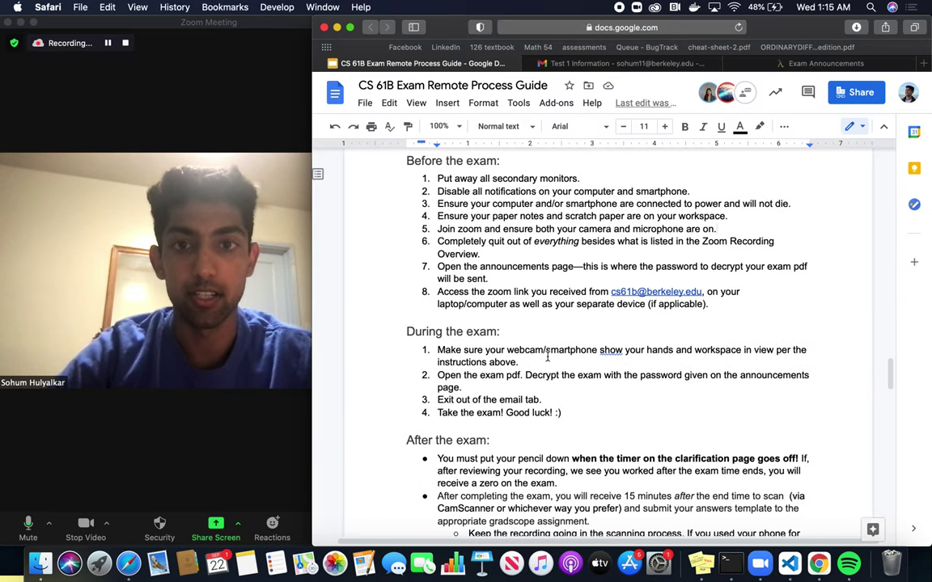
pyautogui.scroll(-2, 547, 356)
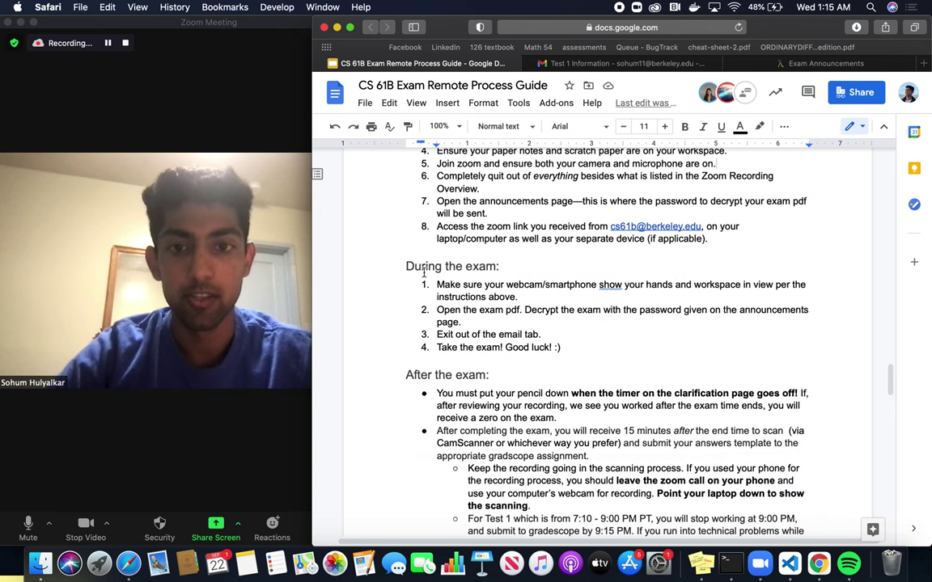
pyautogui.moveTo(405, 267); pyautogui.dragTo(510, 265)
pyautogui.click(508, 265)
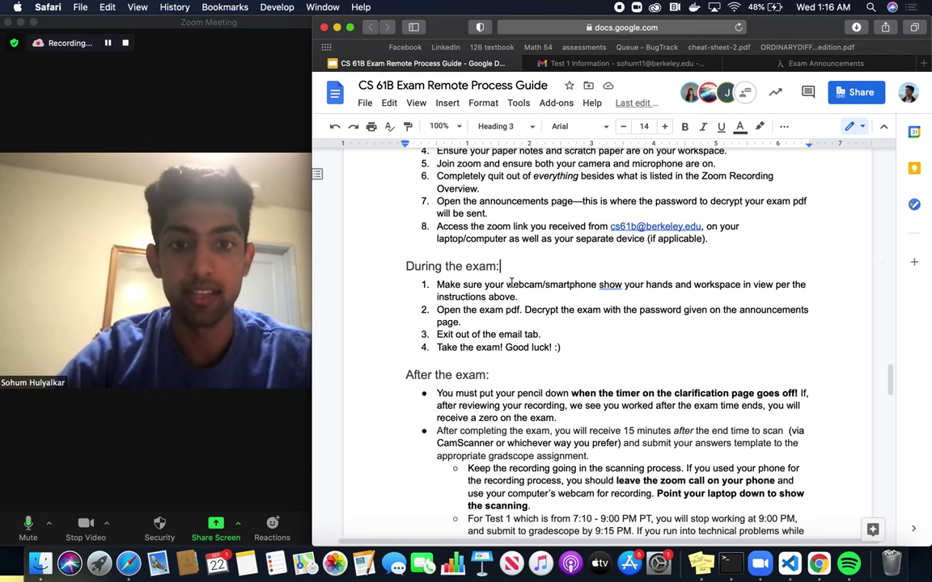
pyautogui.moveTo(518, 297); pyautogui.dragTo(437, 297)
# - Review the Recording Process instruction in the guide about making sure the Zoom call is recording
pyautogui.scroll(10, 511, 267)
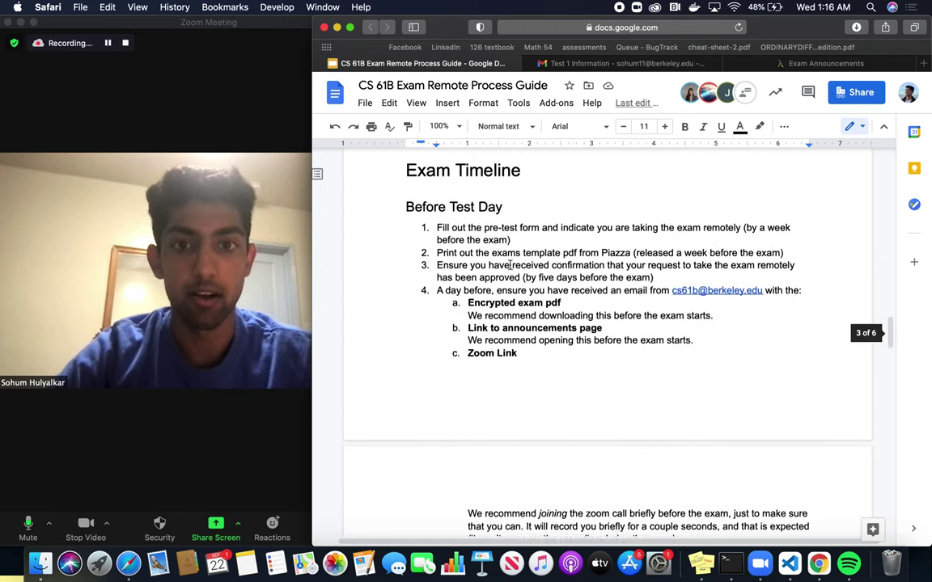
pyautogui.scroll(10, 509, 266)
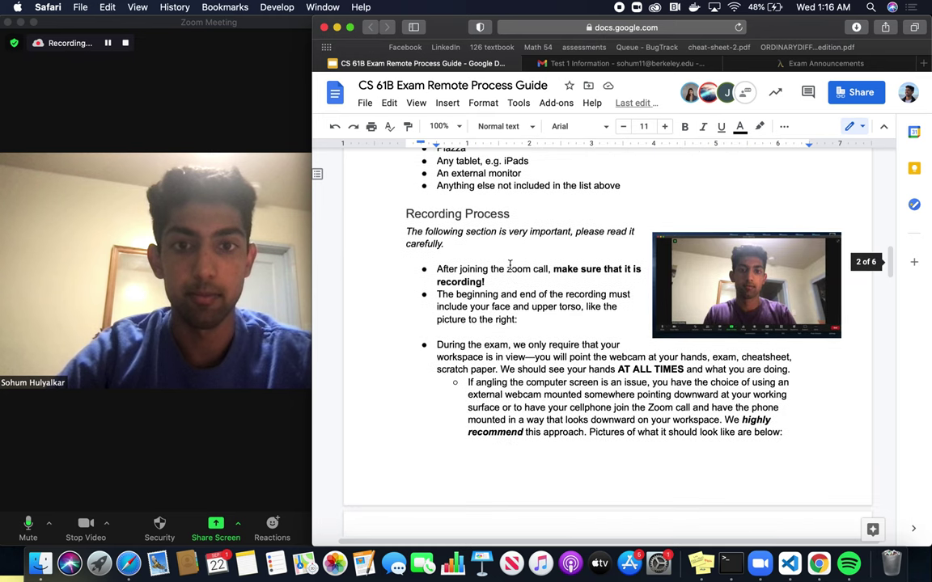
pyautogui.moveTo(486, 281); pyautogui.dragTo(430, 275)
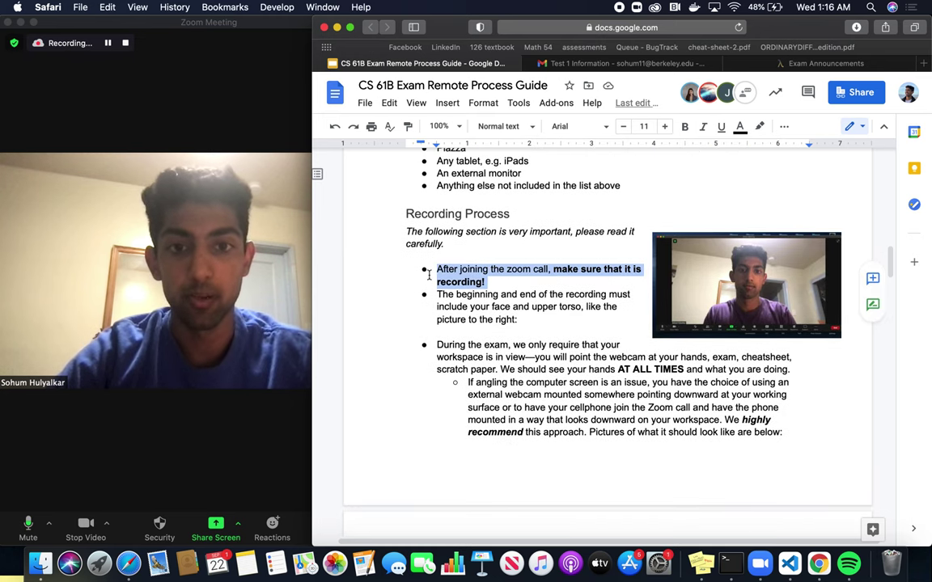
# - Check the recording indicator in the Zoom meeting and return to the exam guide's Recording Process section
pyautogui.click(488, 282)
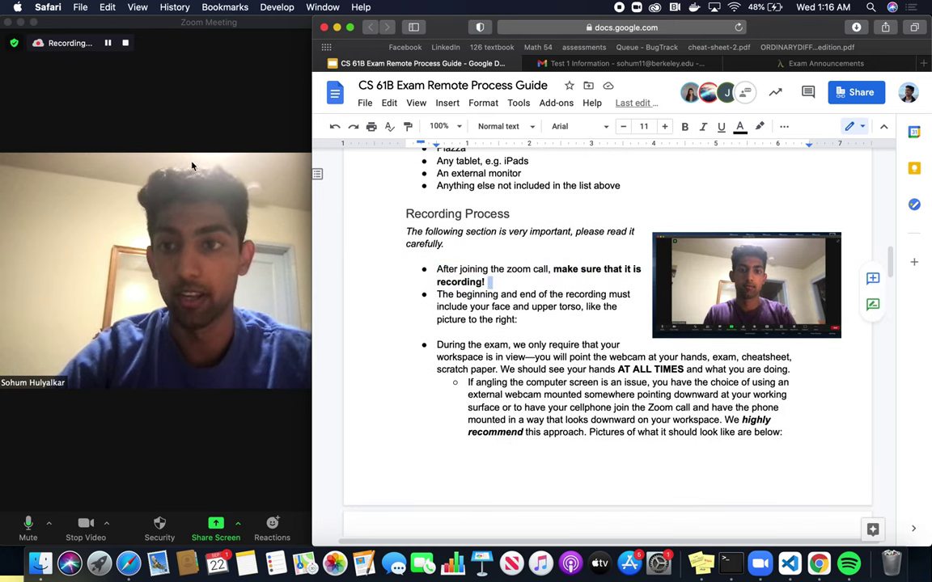
pyautogui.click(187, 134)
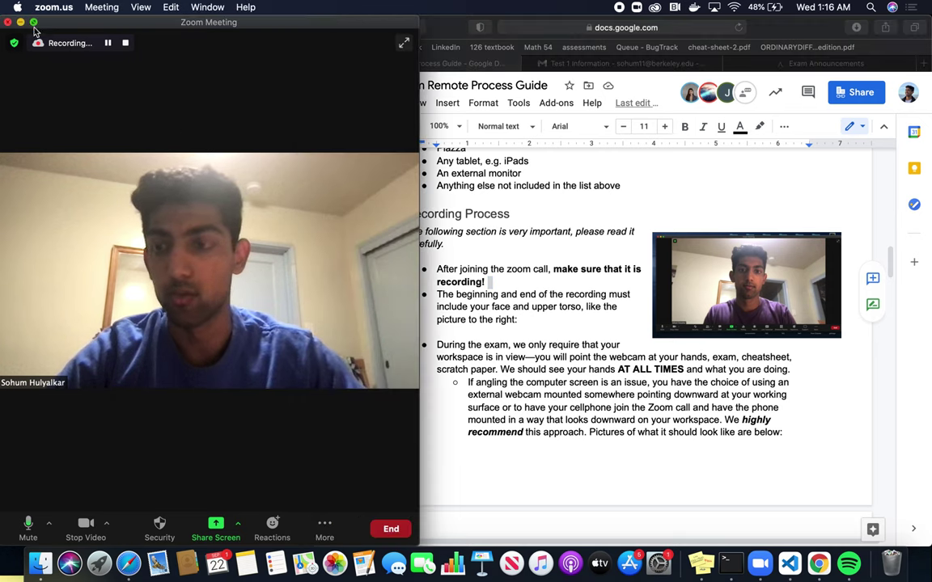
pyautogui.click(597, 225)
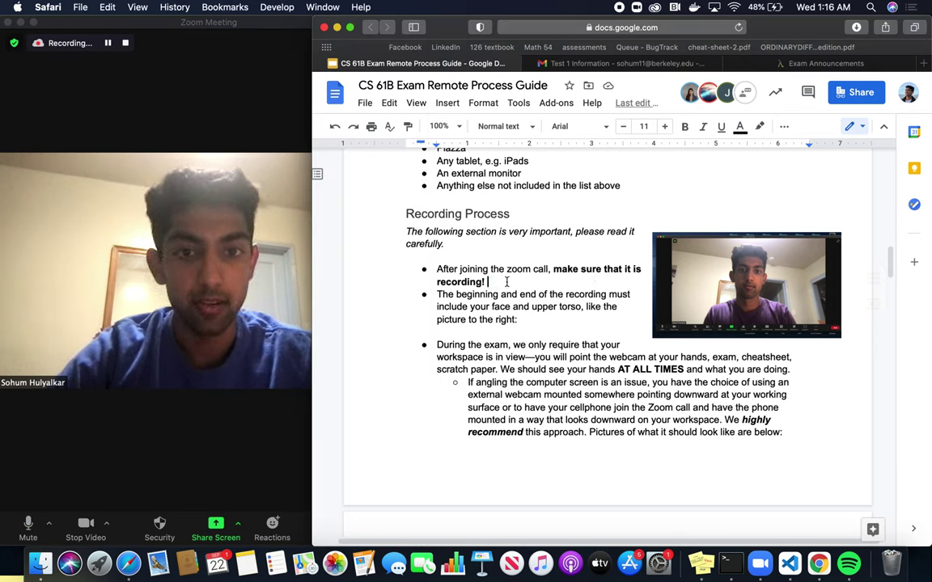
# - Review the guide's instruction on showing face and upper torso, and compare its example picture with the Zoom video
pyautogui.moveTo(436, 295); pyautogui.dragTo(515, 320)
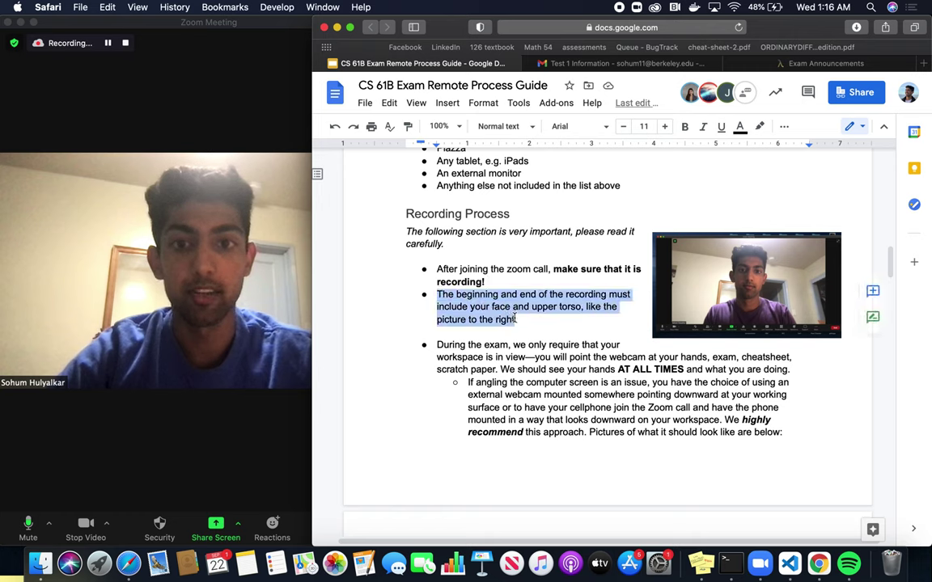
pyautogui.click(518, 320)
pyautogui.click(196, 138)
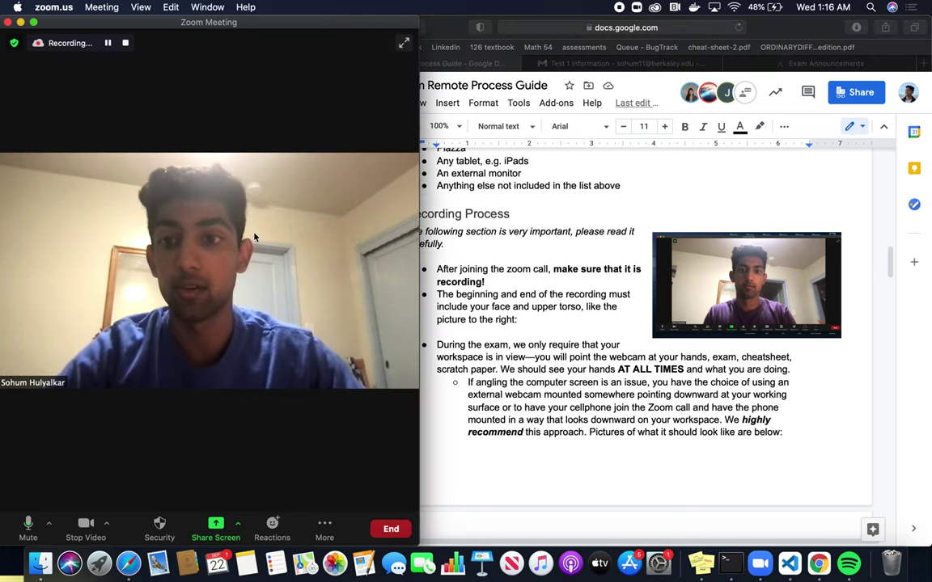
pyautogui.click(490, 330)
# - Review the guide's instruction that the workspace must stay in view during the exam
pyautogui.scroll(-5, 490, 329)
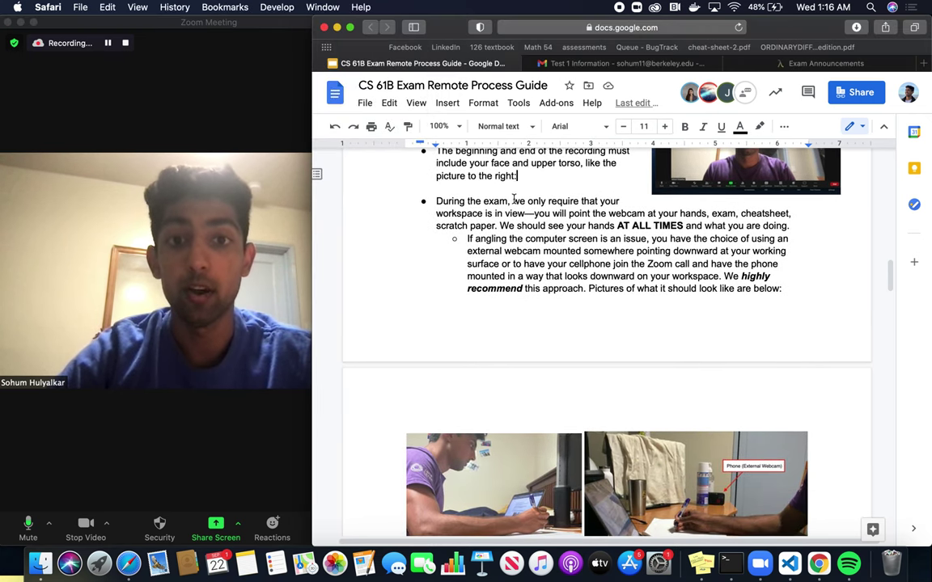
pyautogui.moveTo(513, 201); pyautogui.dragTo(526, 214)
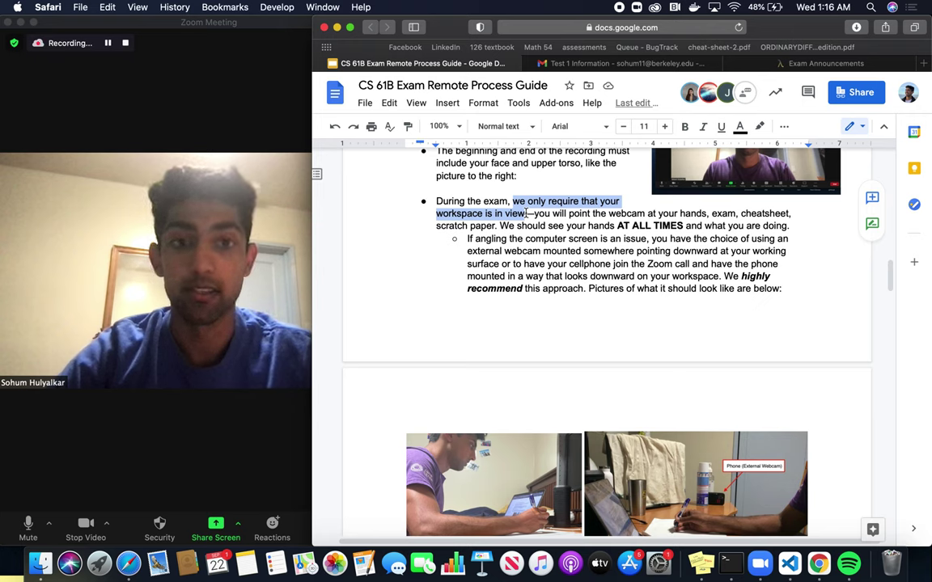
pyautogui.click(527, 213)
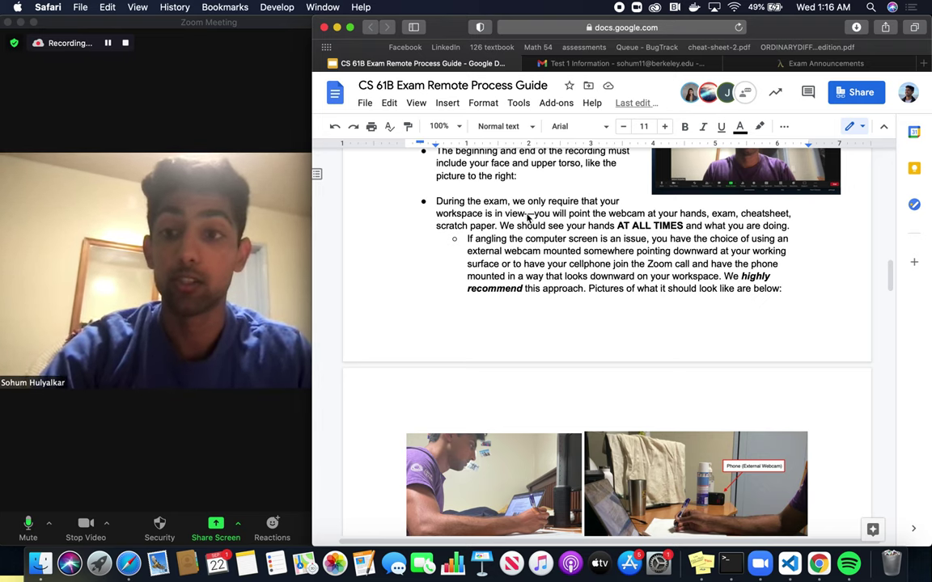
# - Switch to the Zoom meeting and leave computer audio on the laptop
pyautogui.click(271, 28)
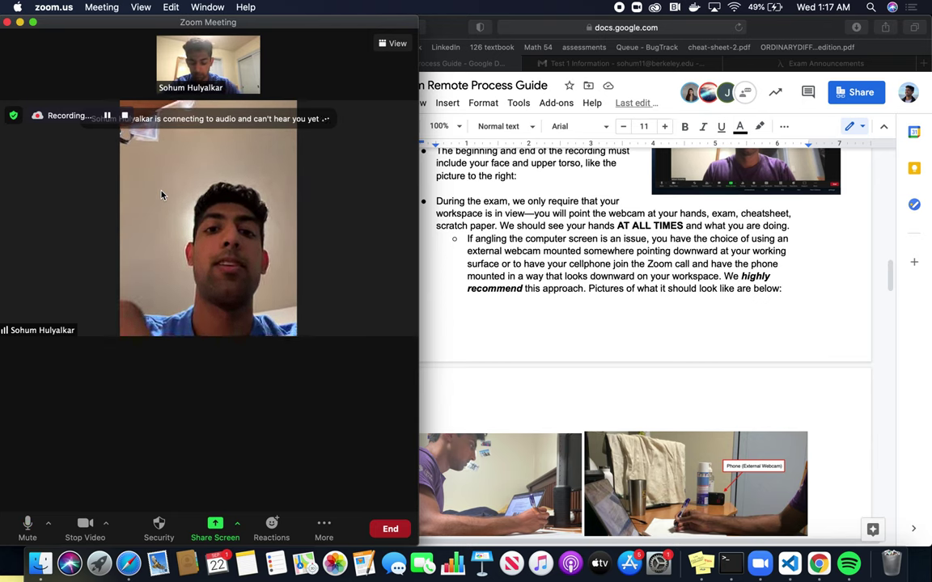
pyautogui.click(48, 523)
pyautogui.click(89, 474)
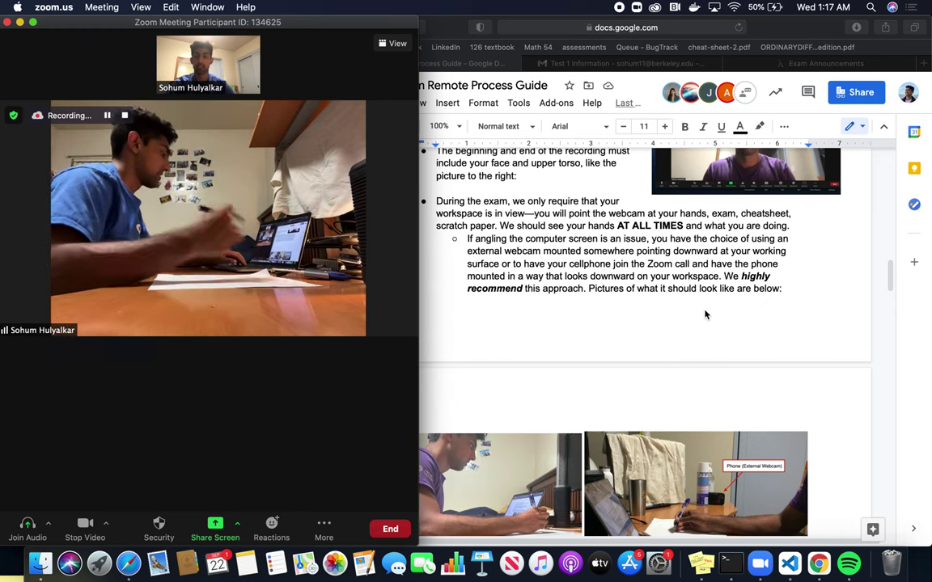
# - Review the guide's example setup pictures and its instruction to share the entire screen (desktop) while recording
pyautogui.click(646, 291)
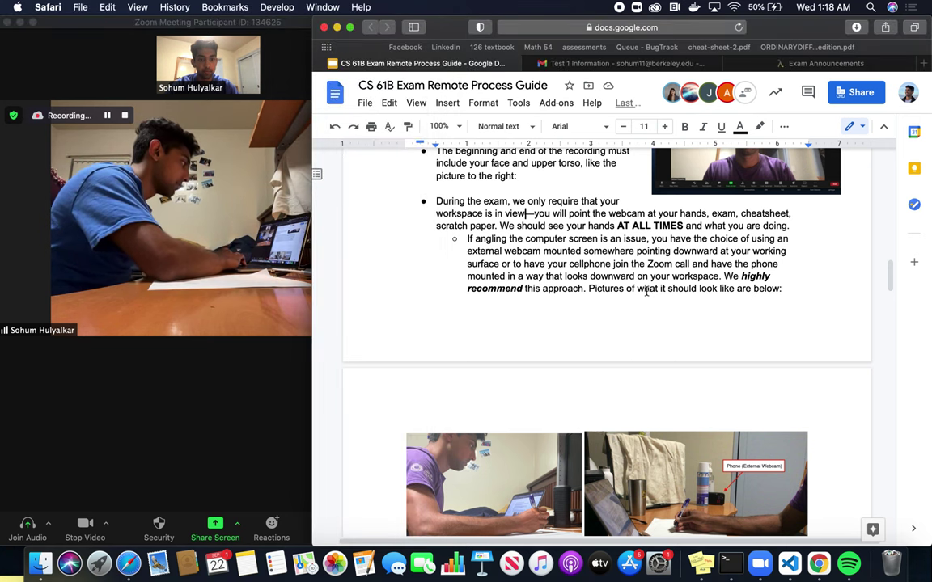
pyautogui.scroll(-10, 646, 291)
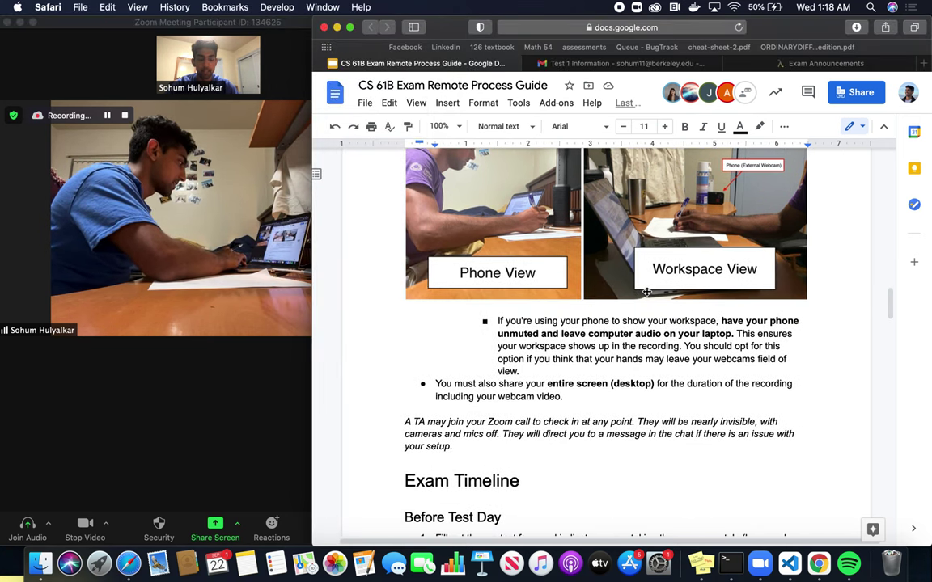
pyautogui.moveTo(578, 397); pyautogui.dragTo(465, 383)
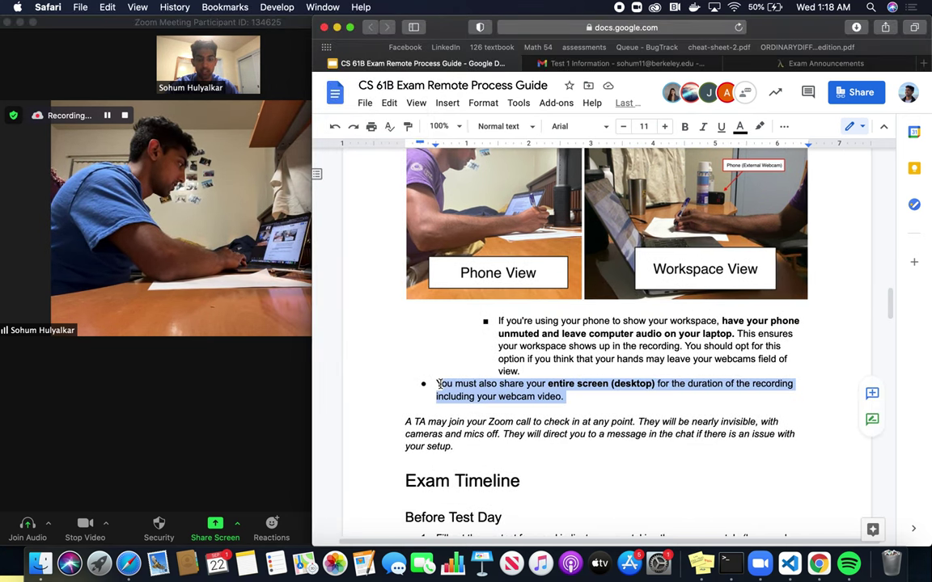
pyautogui.click(436, 383)
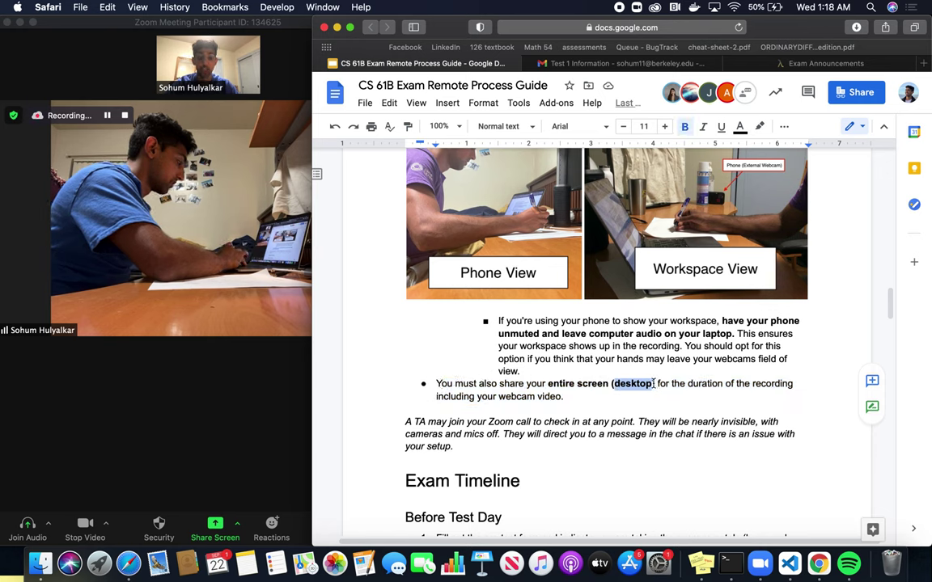
pyautogui.click(628, 393)
# - Share the entire screen, Desktop 1, in the Zoom meeting
pyautogui.click(22, 378)
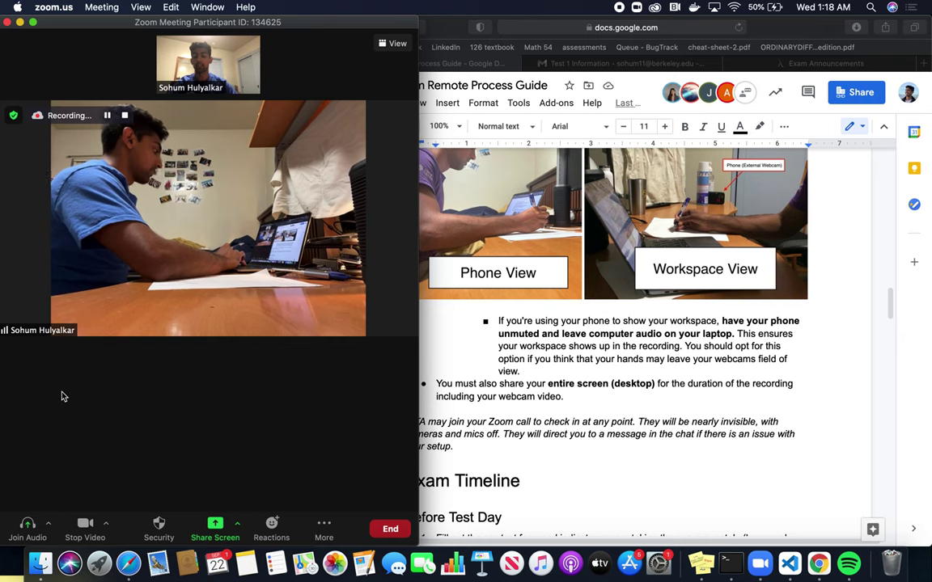
pyautogui.click(212, 527)
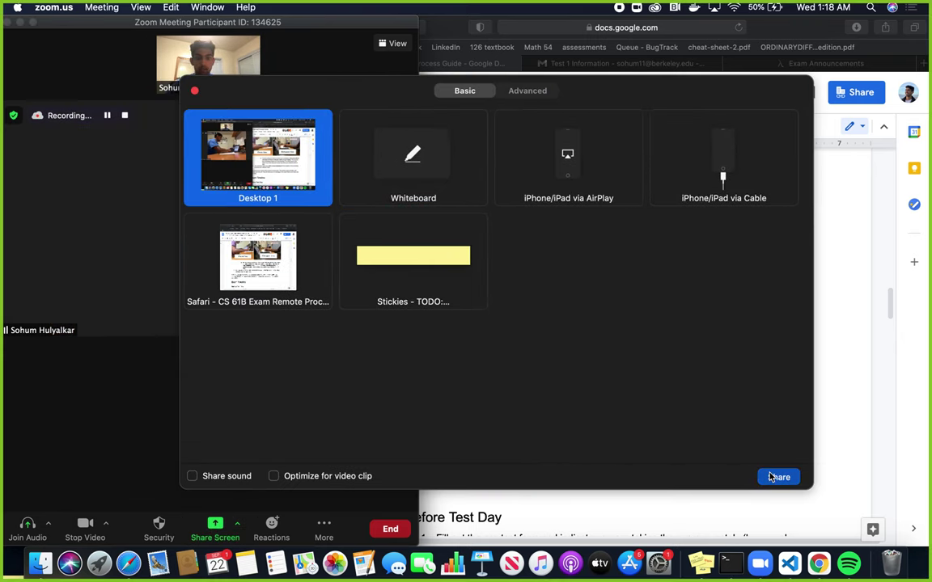
pyautogui.click(779, 477)
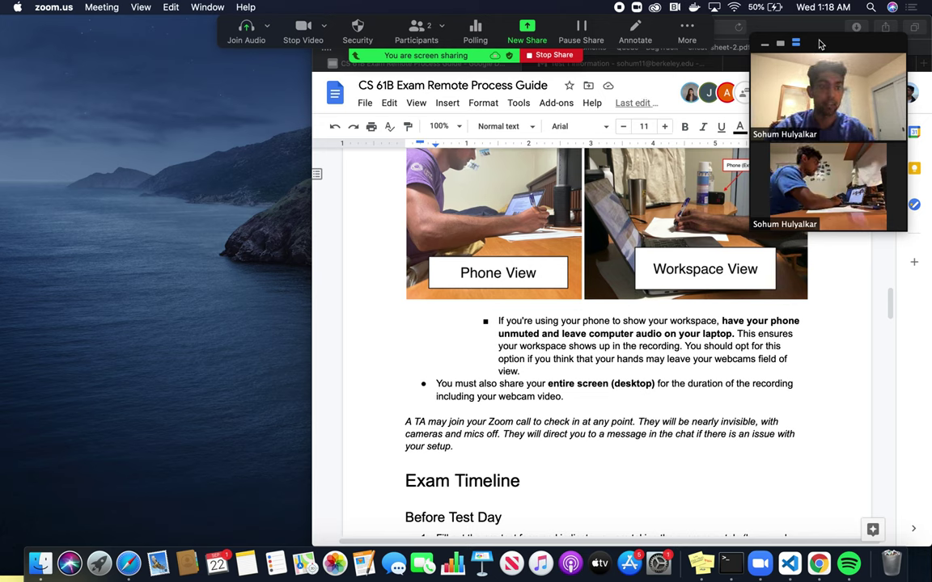
# - Move the floating Zoom video panel to the screen's edge and set it to show only the active speaker video
pyautogui.moveTo(819, 44); pyautogui.dragTo(846, 28)
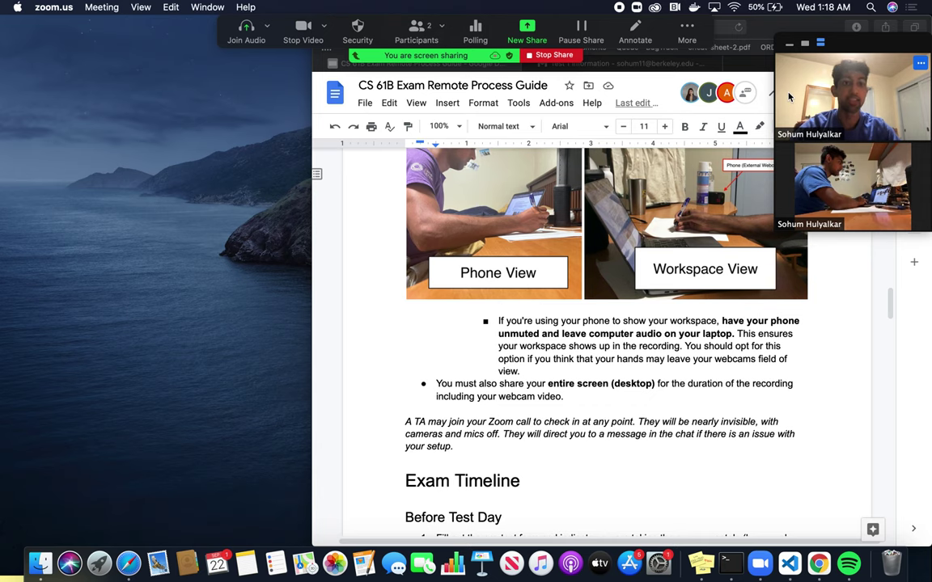
pyautogui.click(805, 44)
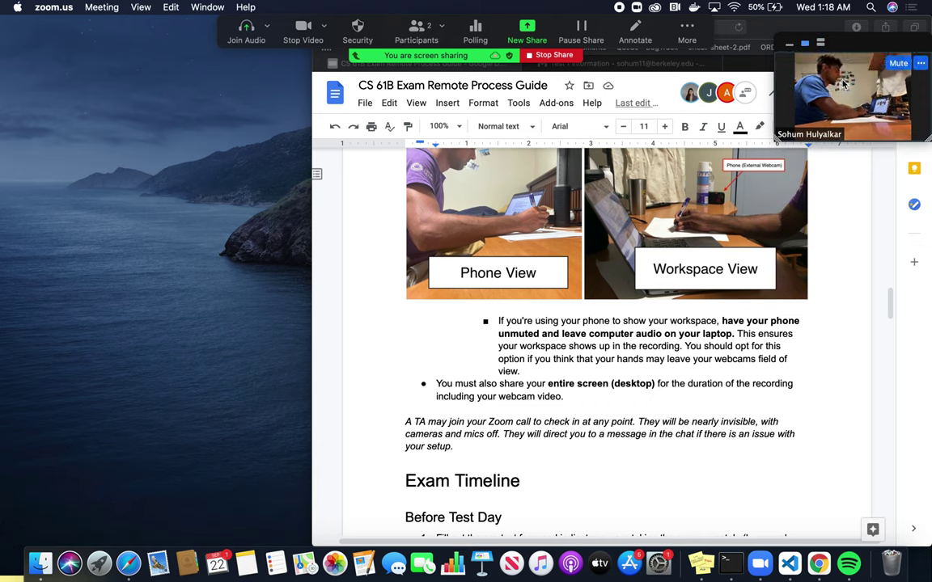
pyautogui.click(820, 44)
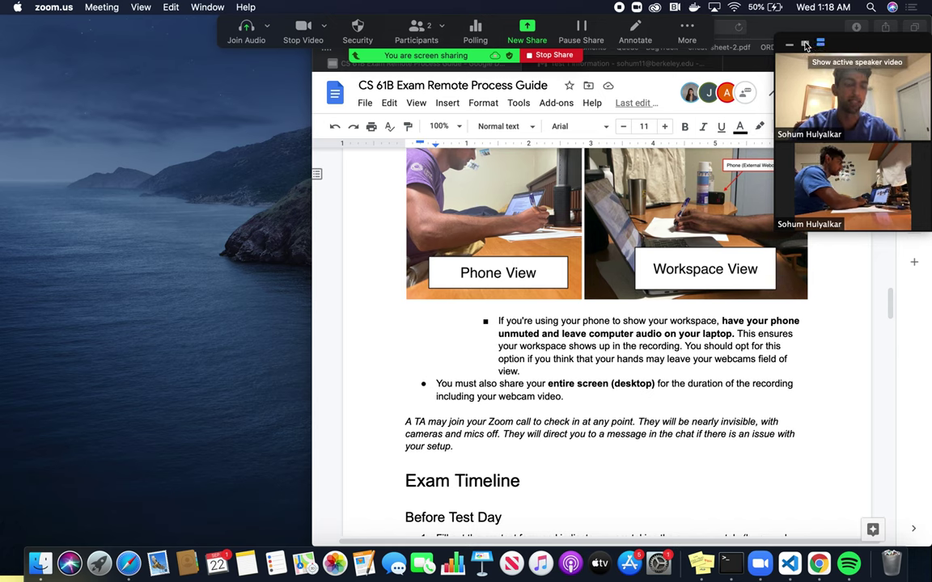
pyautogui.click(804, 45)
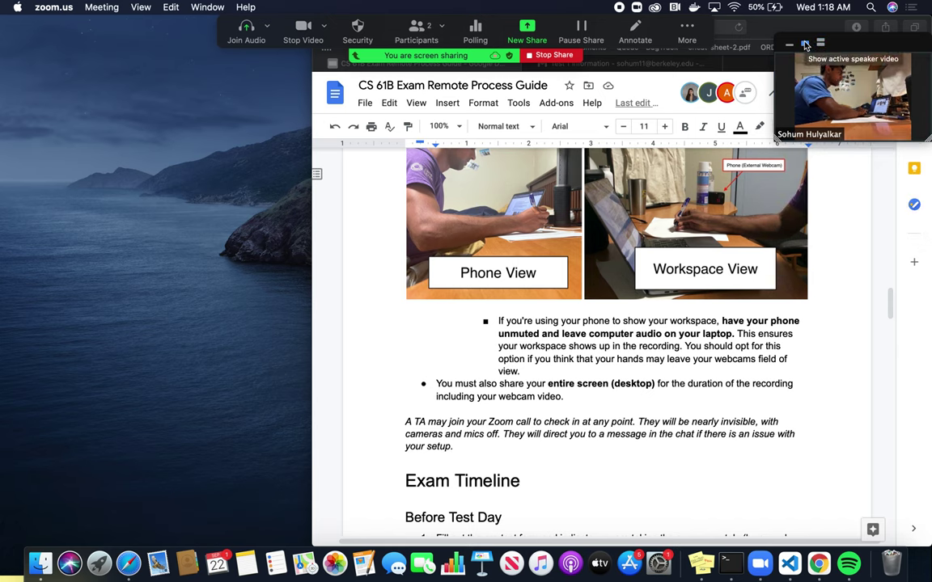
# - Open the attached practice-su21final.pdf from the Test 1 Information email with the document password and widen its window
pyautogui.click(657, 64)
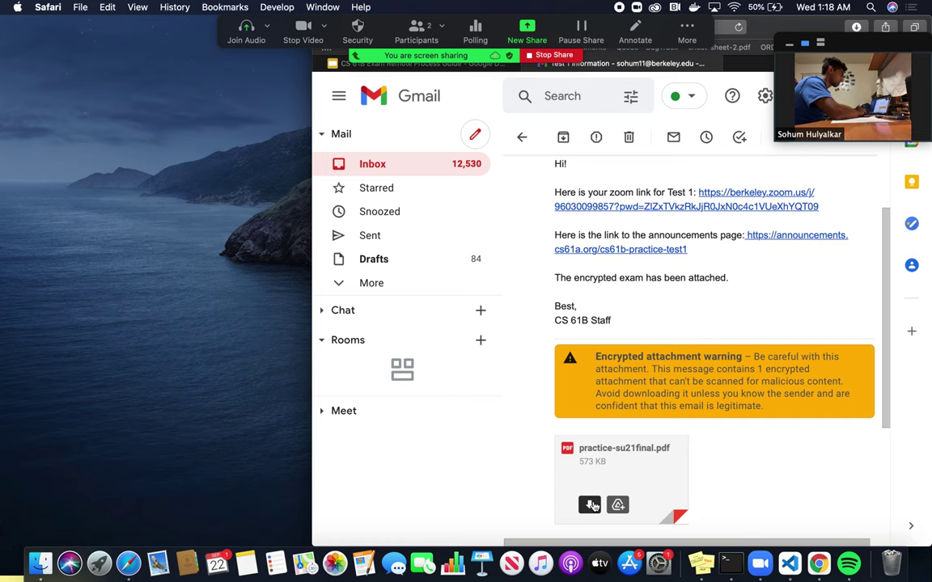
pyautogui.click(592, 505)
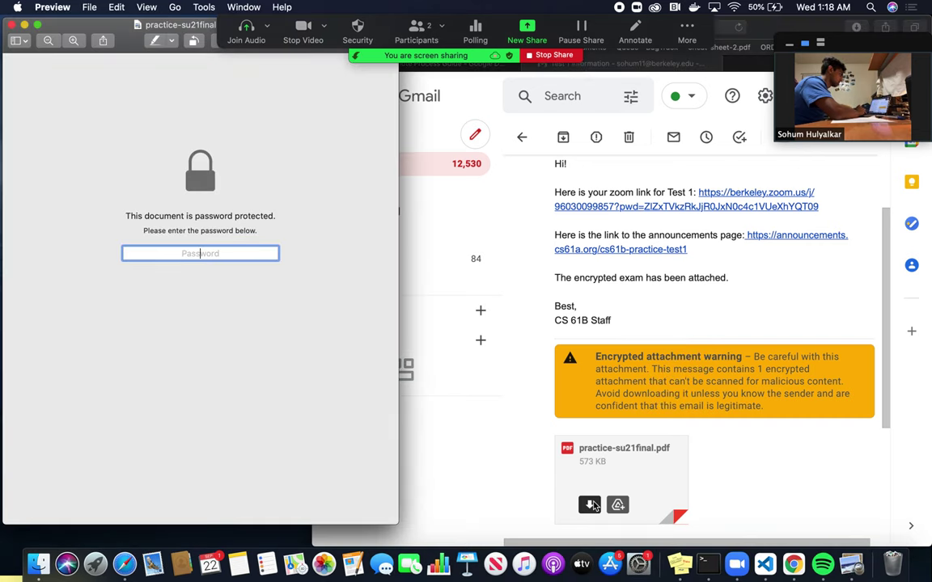
pyautogui.write('••••••••••')
pyautogui.press('Return')
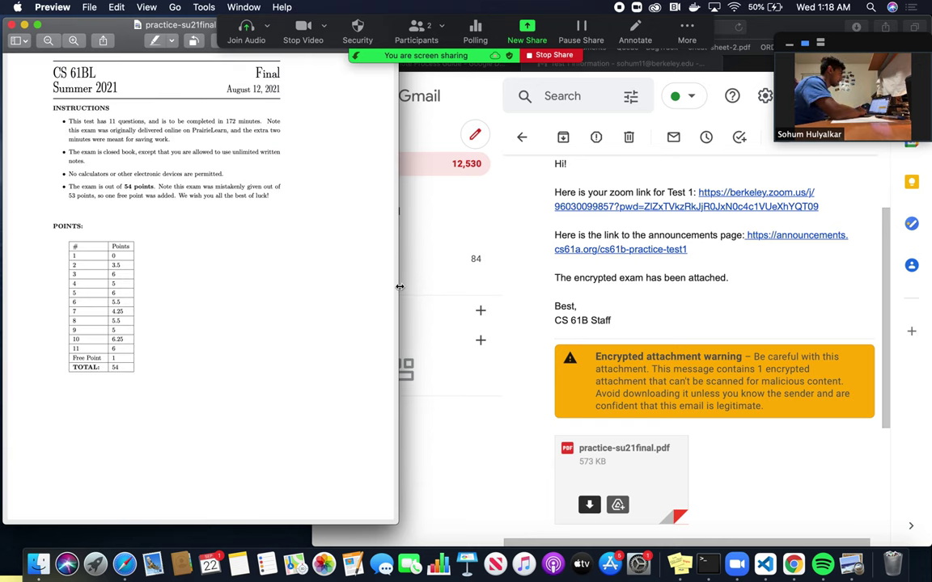
pyautogui.moveTo(399, 286); pyautogui.dragTo(774, 305)
pyautogui.scroll(5, 618, 264)
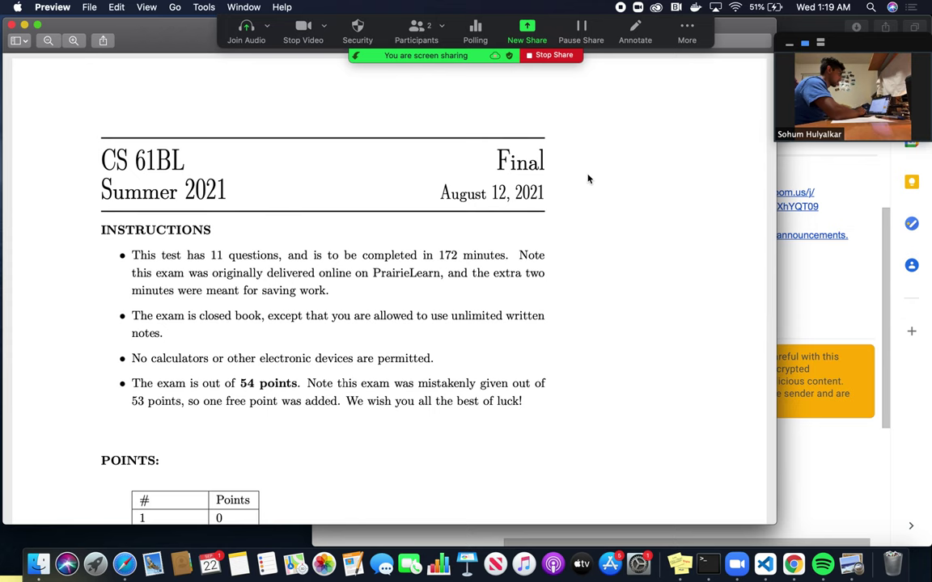
# - Switch to Zoom and rejoin the meeting with computer audio on the laptop
pyautogui.press('super+Tab')
pyautogui.press('super+Tab')
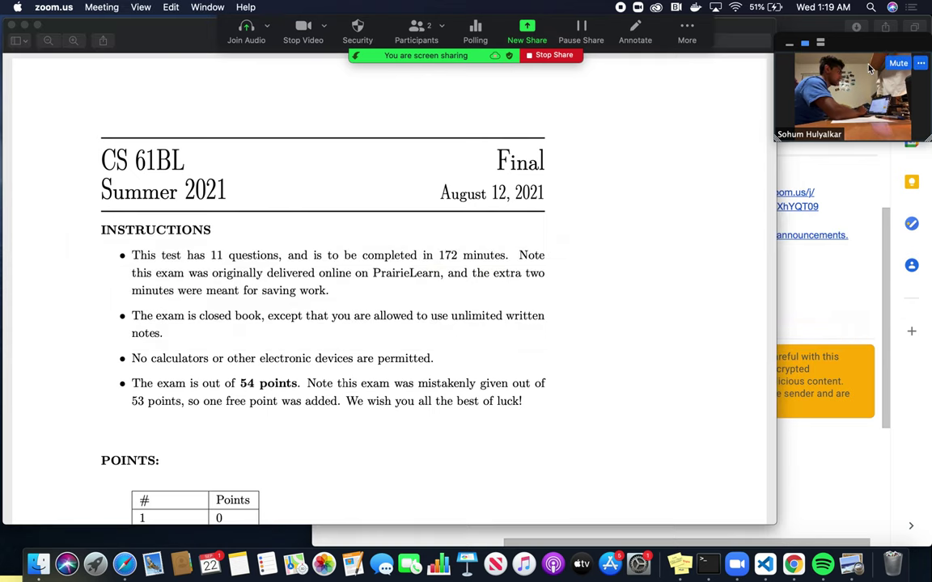
pyautogui.moveTo(870, 68)
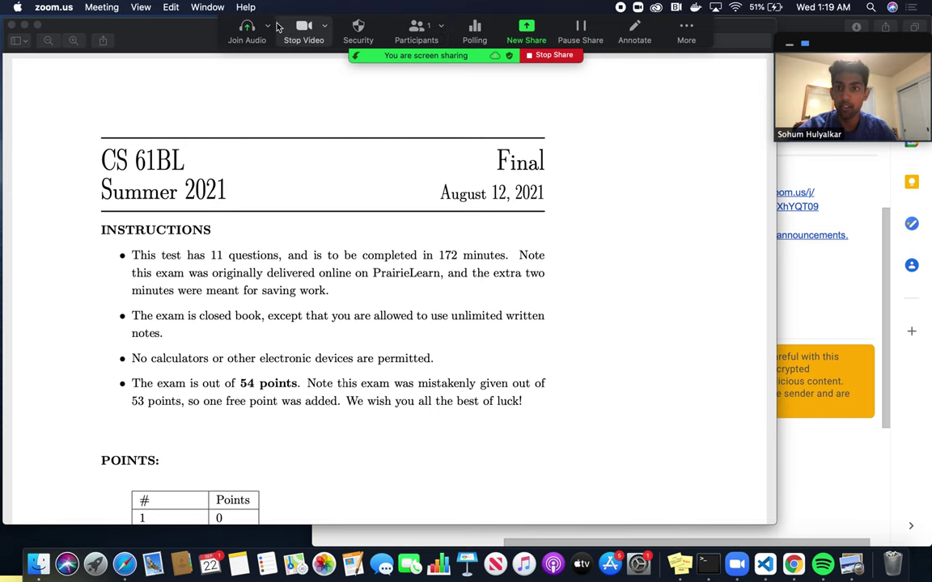
pyautogui.click(245, 31)
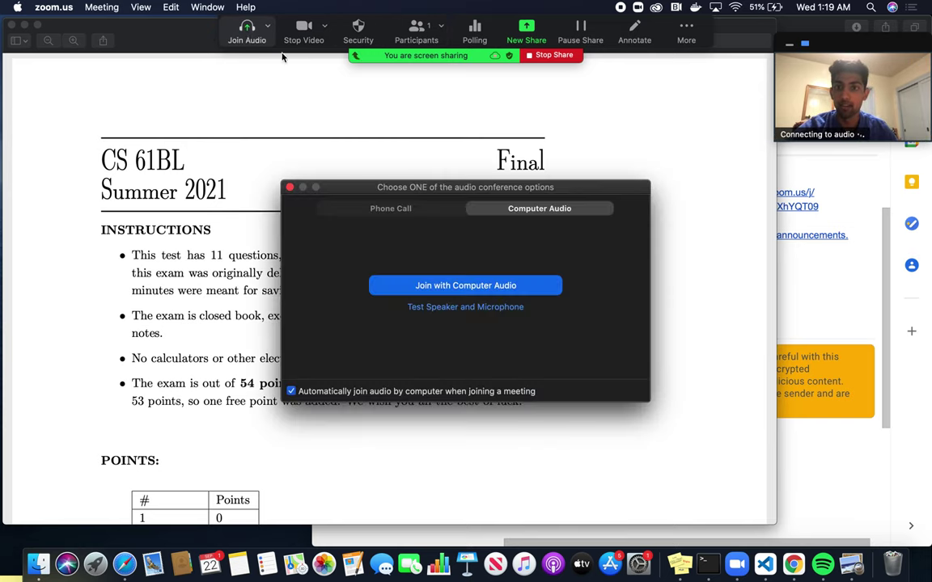
pyautogui.click(453, 286)
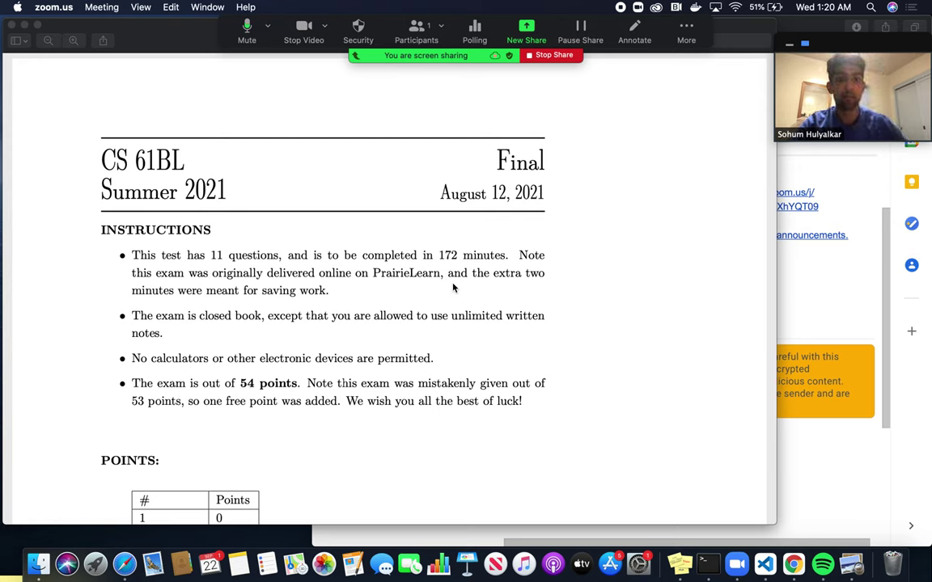
# - Stop the screen share and end the Zoom meeting for all
pyautogui.click(553, 55)
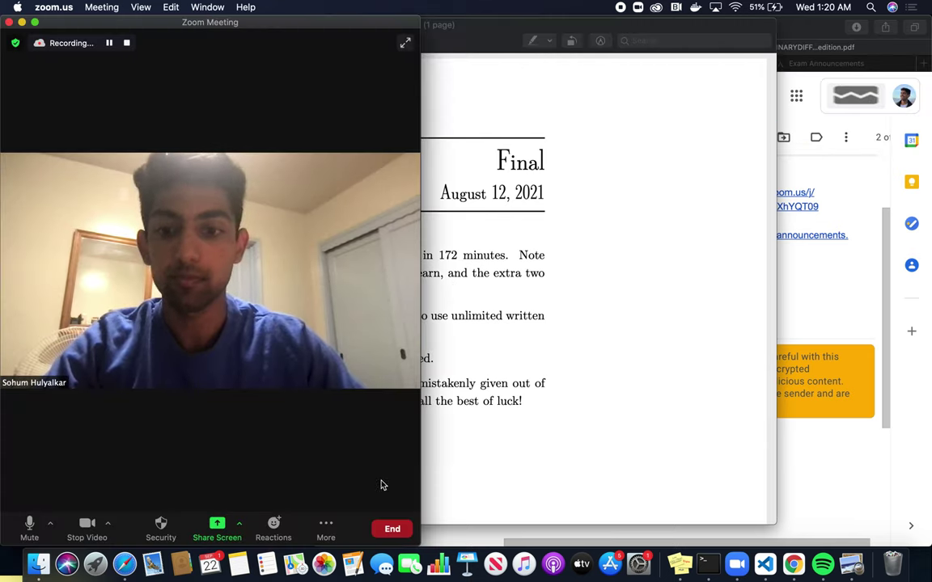
pyautogui.click(392, 529)
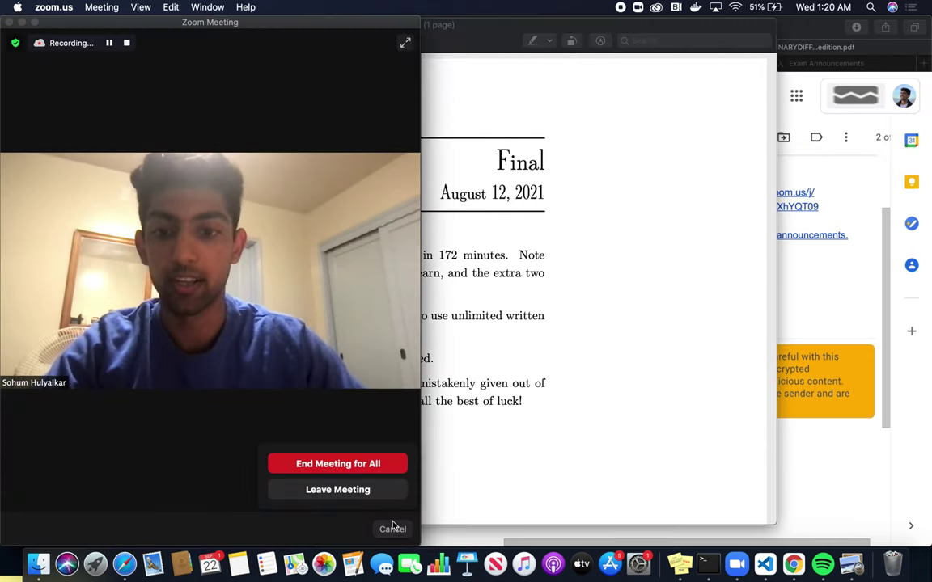
pyautogui.click(380, 474)
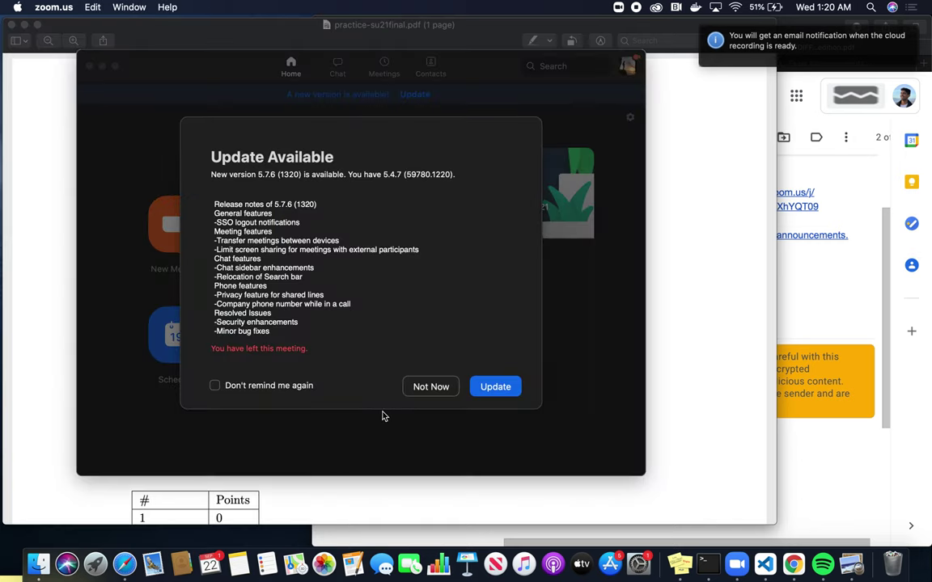
# - Skip the Zoom update for now and close the Zoom home window
pyautogui.click(431, 386)
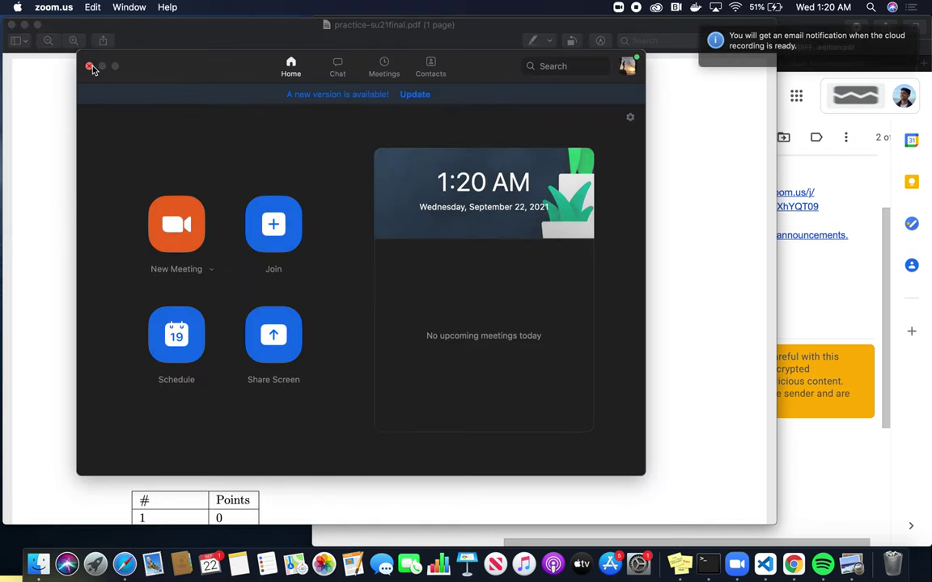
pyautogui.click(89, 66)
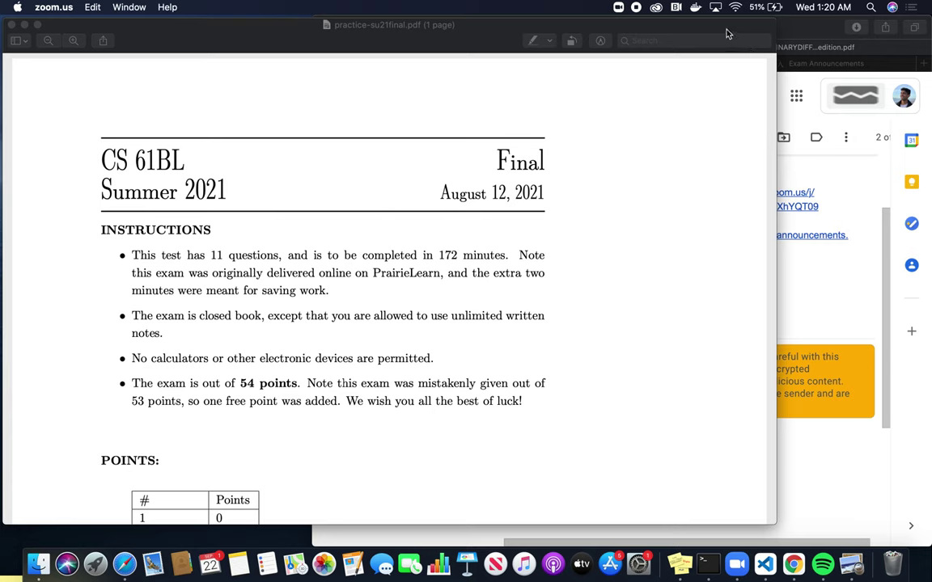